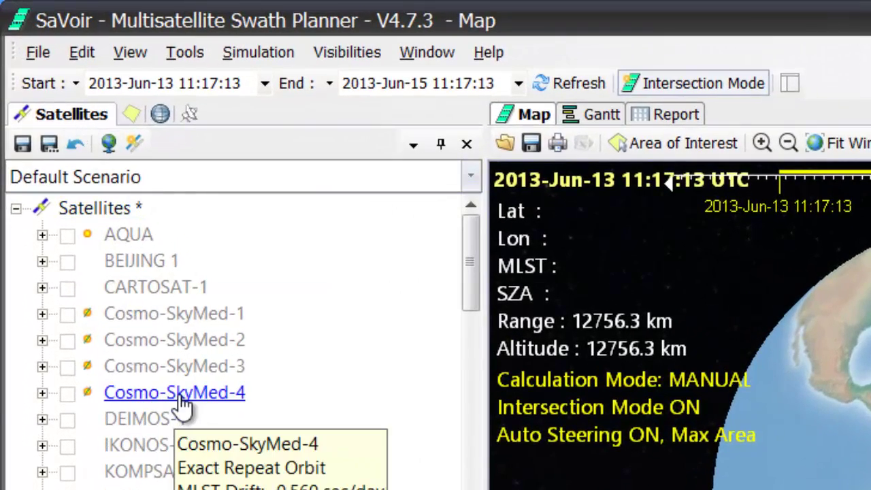
- Show the swath properties of Cosmo-SkyMed-4's Spotlight (Mode 2) - Right sensor
click(43, 392)
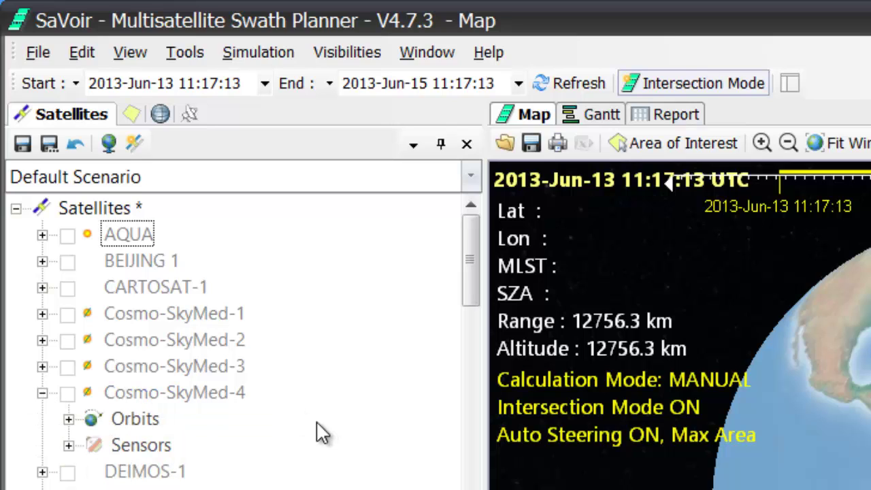
click(68, 445)
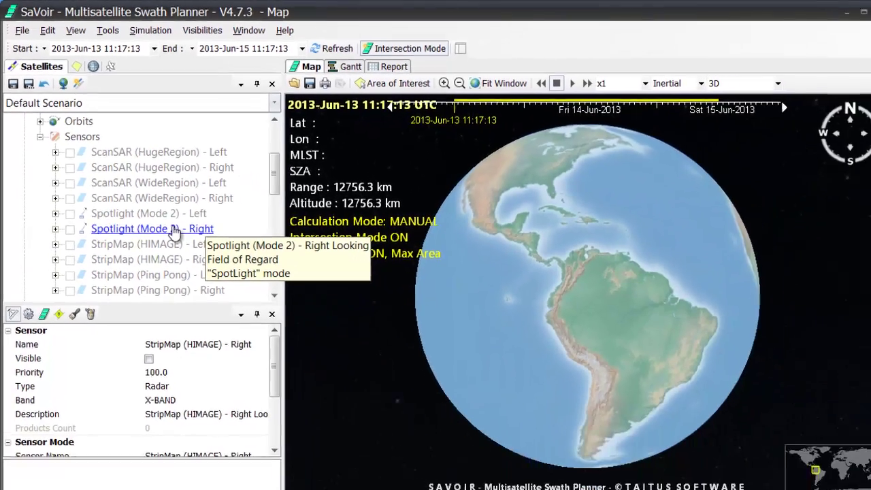
click(238, 317)
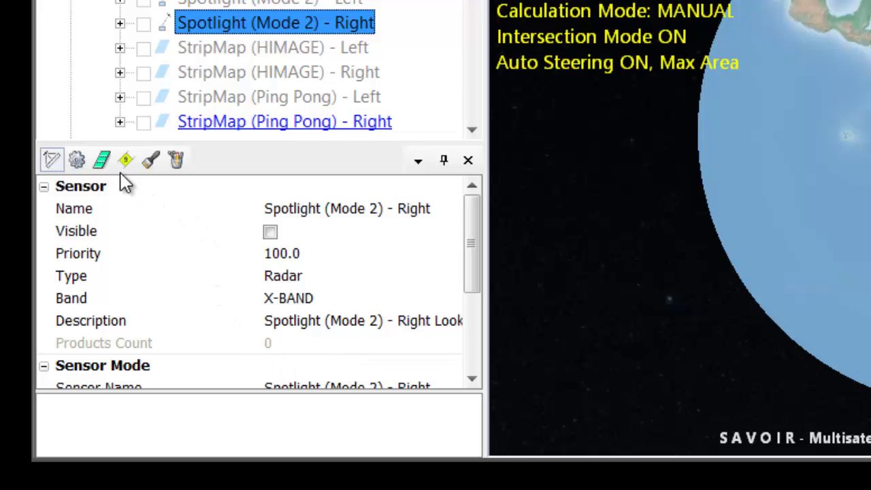
click(105, 162)
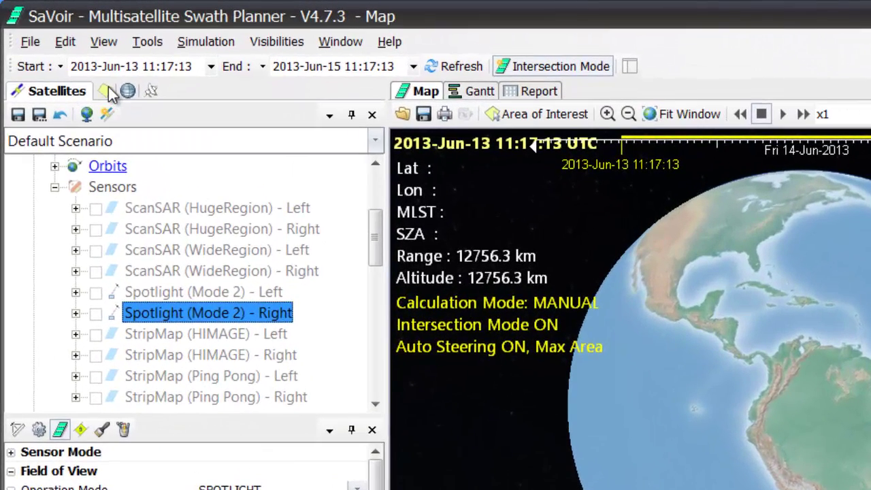
- Enable Denis Island, in the Seychelles group under Africa, as the area of interest and centre the map on it
click(81, 67)
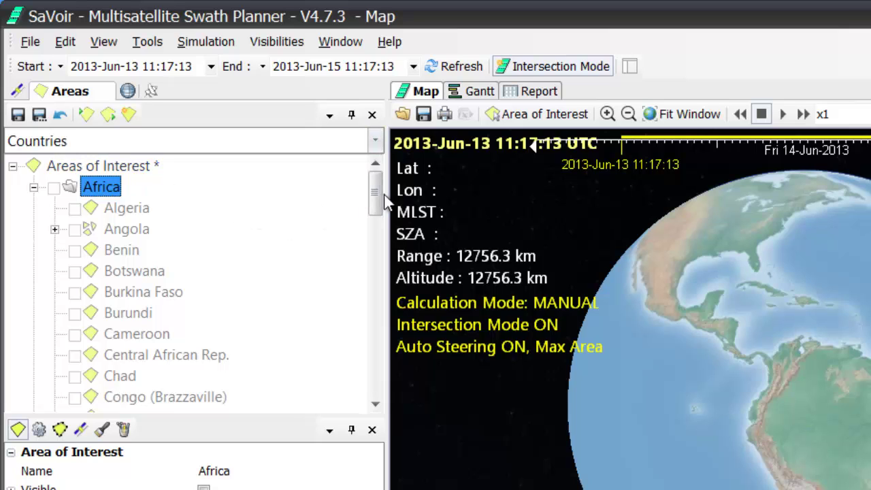
drag(376, 202, 279, 324)
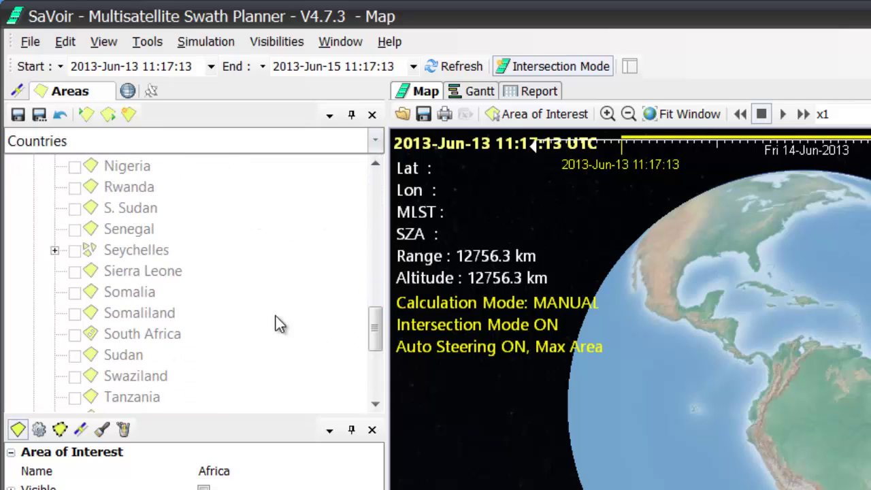
click(55, 251)
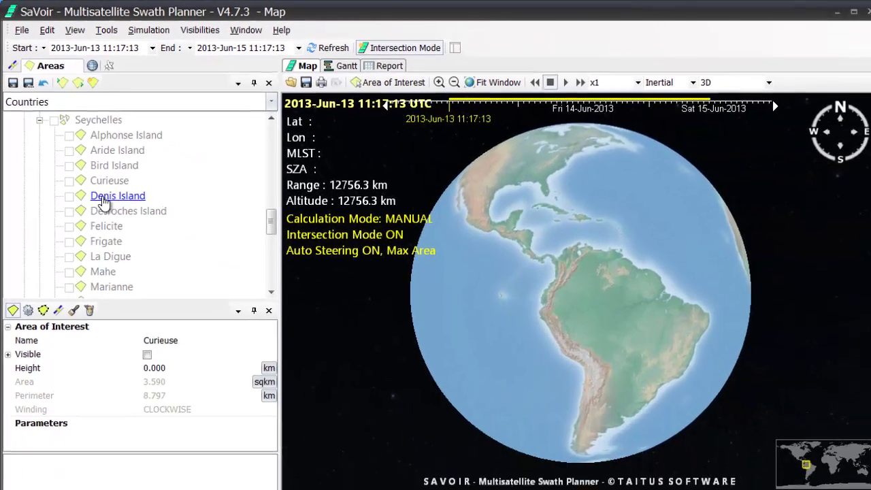
click(104, 199)
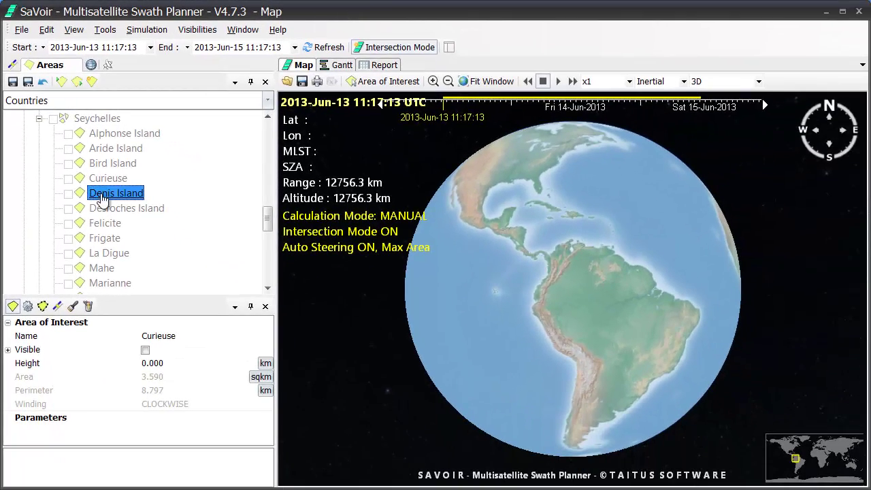
double_click(103, 199)
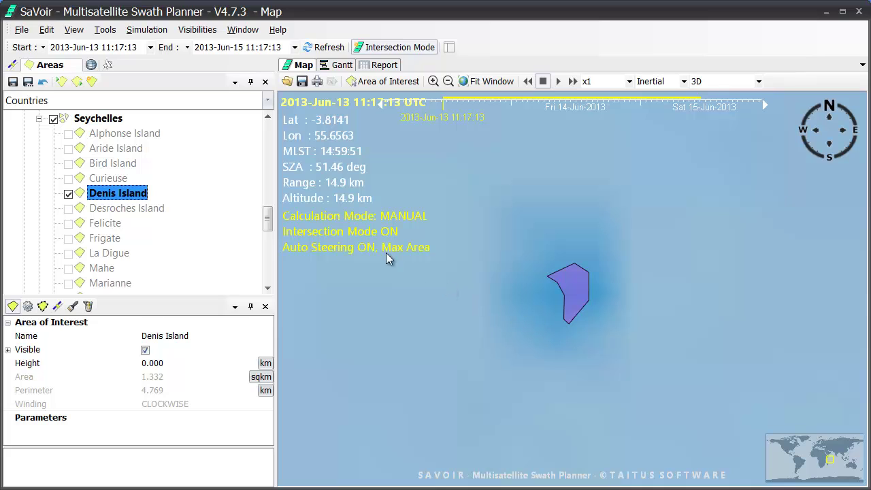
- Enable Cosmo-SkyMed-4's Spotlight (Mode 2) - Right sensor and recalculate the swaths
click(9, 68)
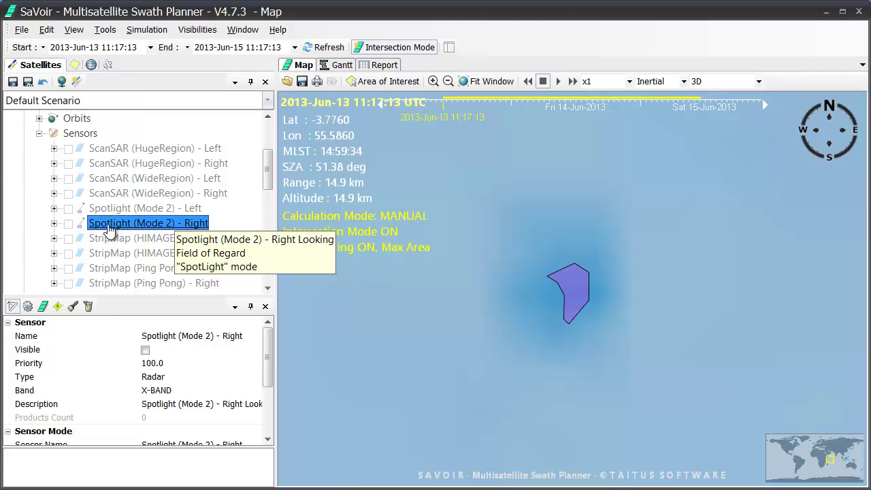
click(69, 224)
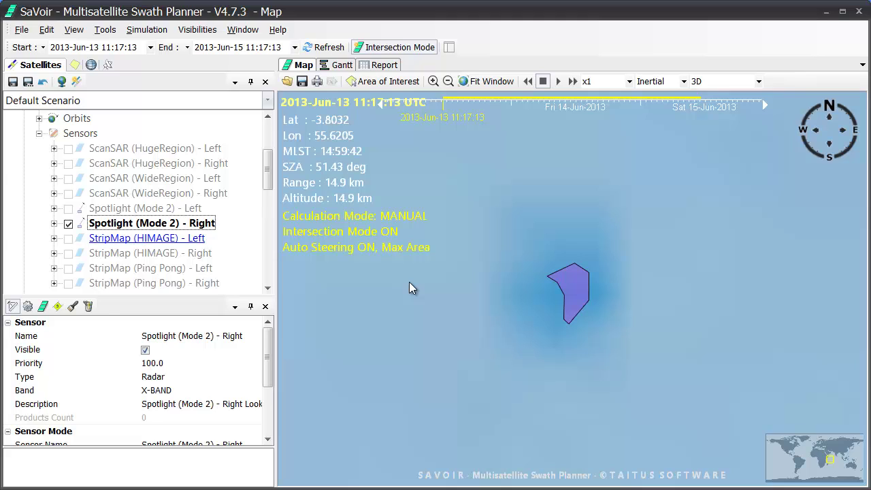
click(331, 51)
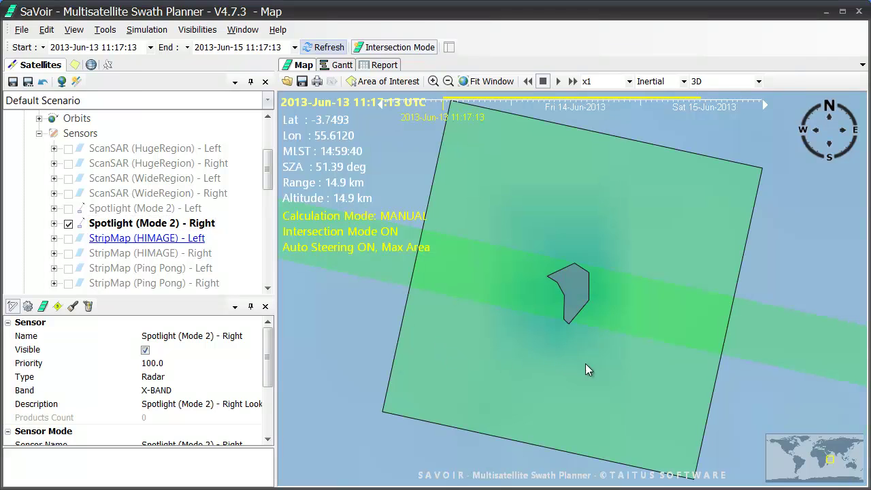
- Change the colour of the square spotlight swath over Denis Island to orange
mouse_move(654, 348)
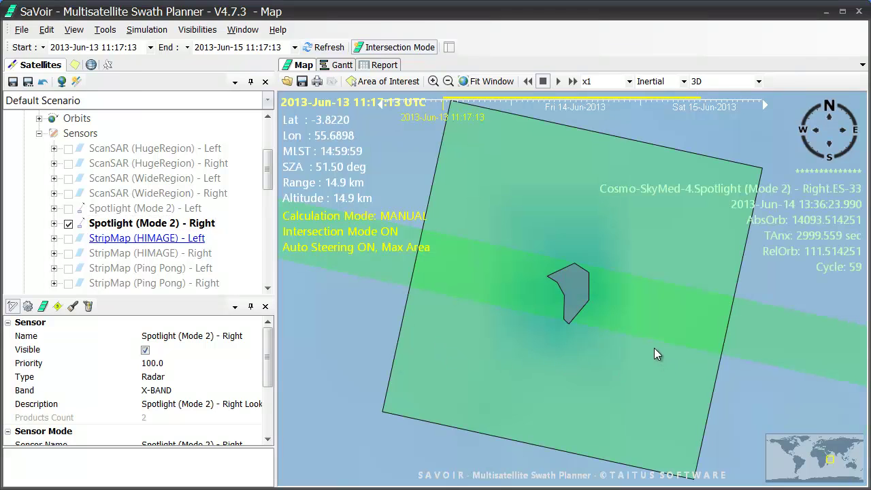
drag(654, 348, 634, 371)
scroll(634, 371, down, 3)
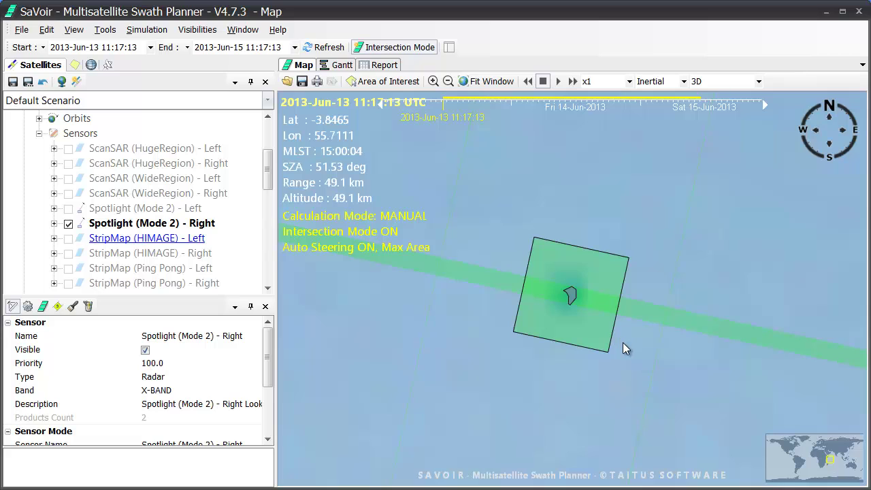
scroll(650, 351, down, 1)
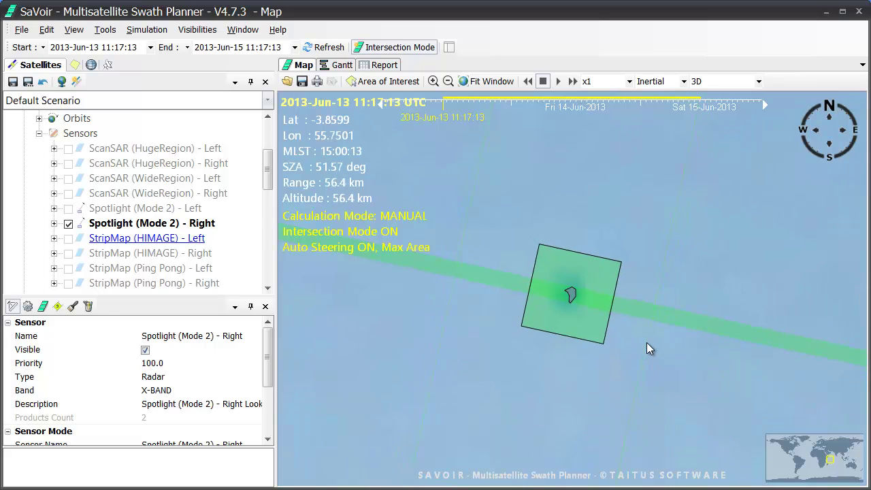
right_click(573, 306)
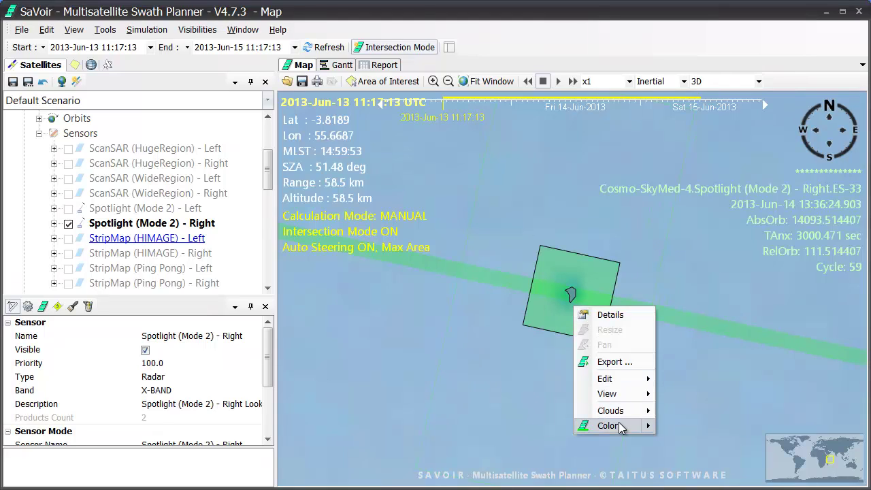
mouse_move(617, 427)
click(677, 441)
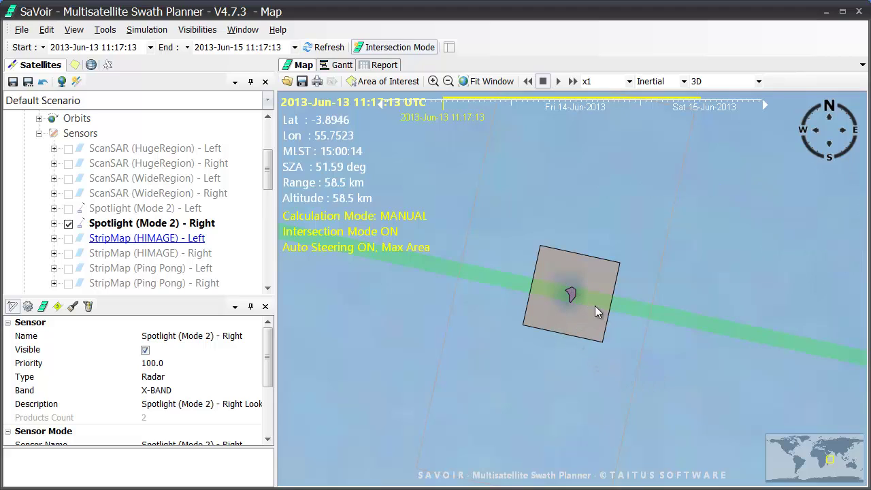
- Measure two adjacent sides of the square swath around Denis Island with the Distance tool
mouse_move(571, 281)
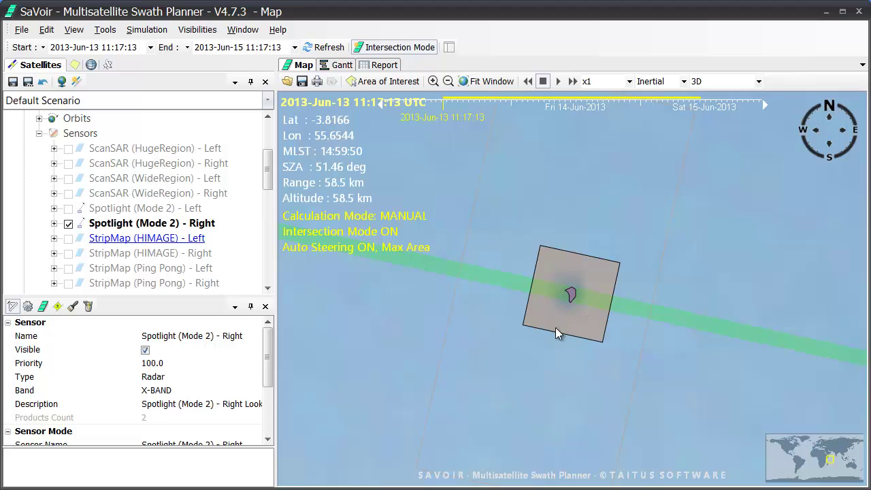
mouse_move(582, 320)
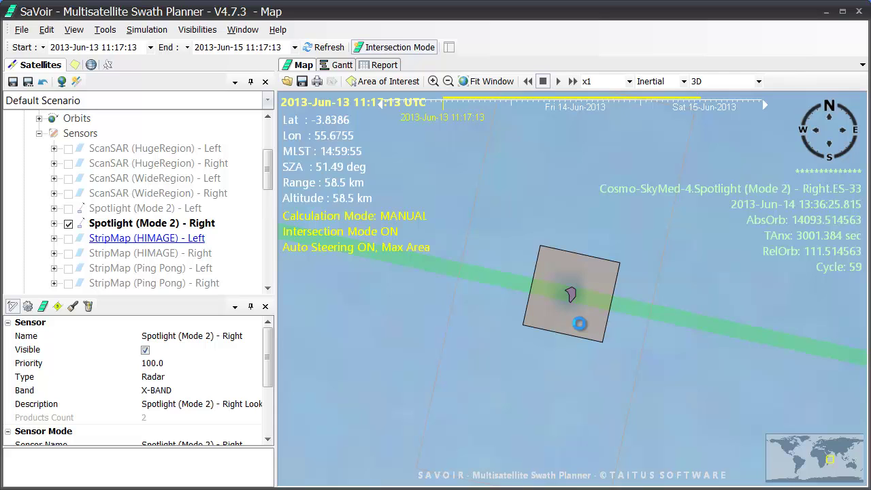
scroll(576, 323, up, 4)
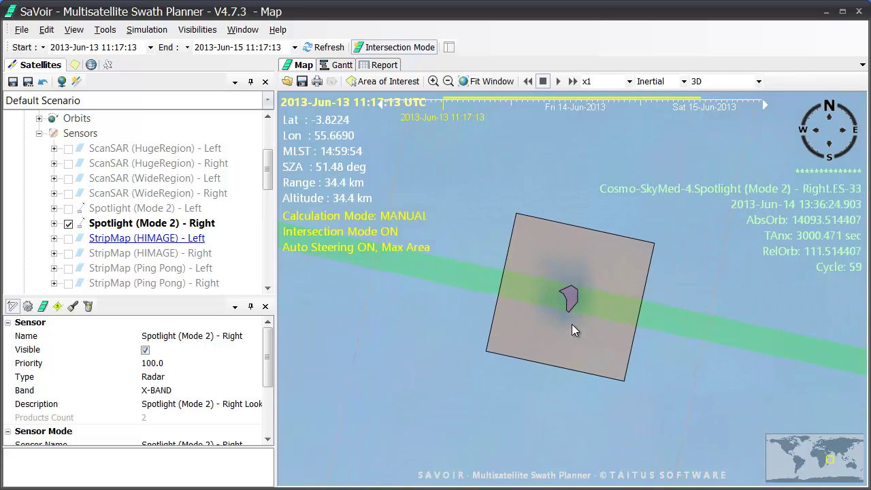
click(391, 85)
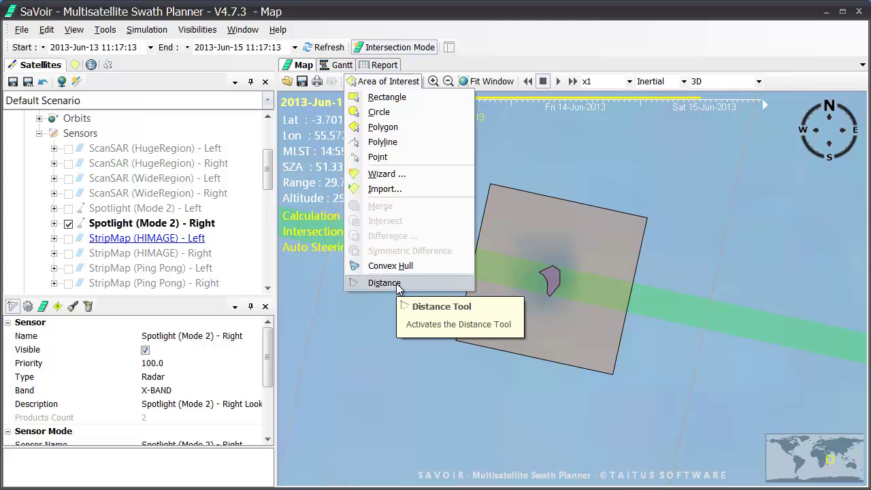
click(384, 282)
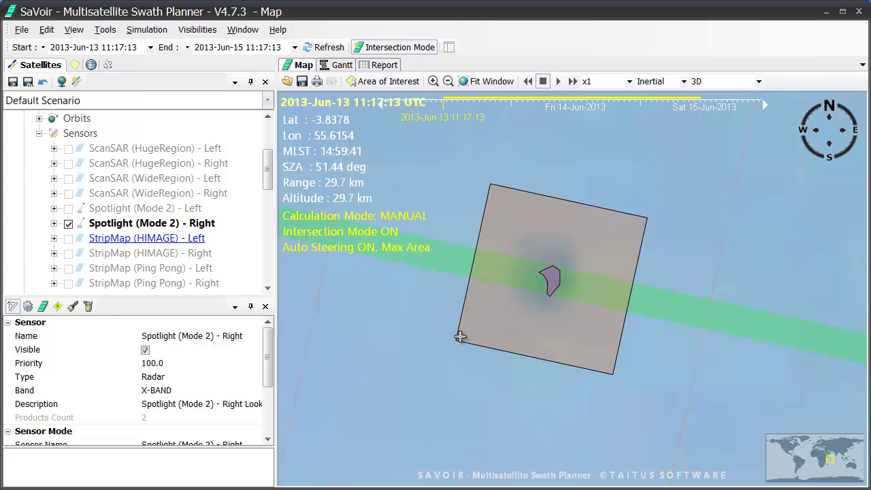
drag(460, 339, 492, 182)
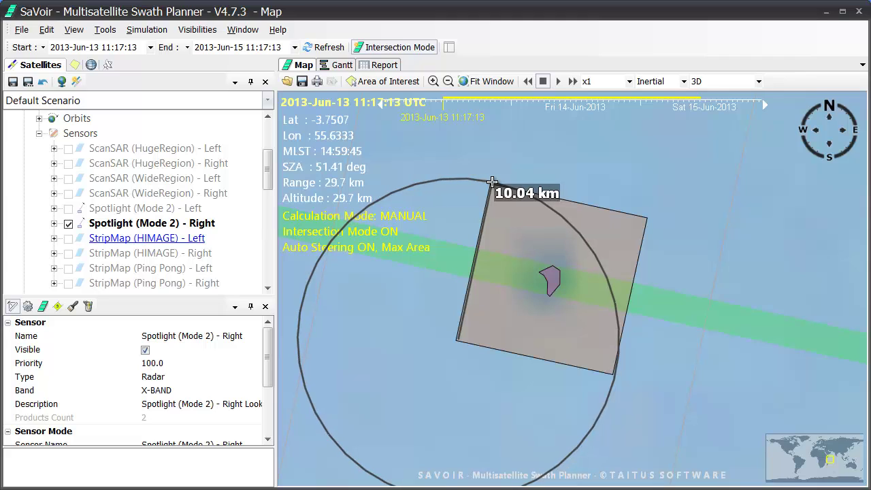
drag(492, 182, 614, 373)
right_click(614, 373)
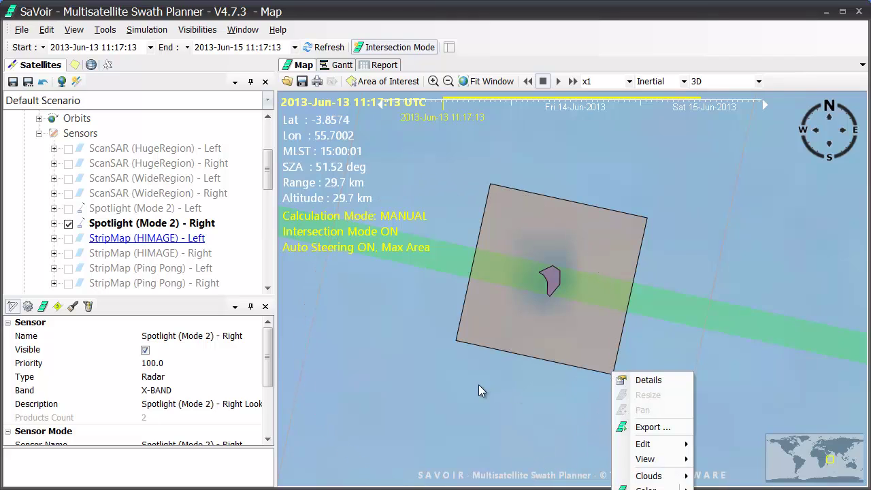
click(449, 380)
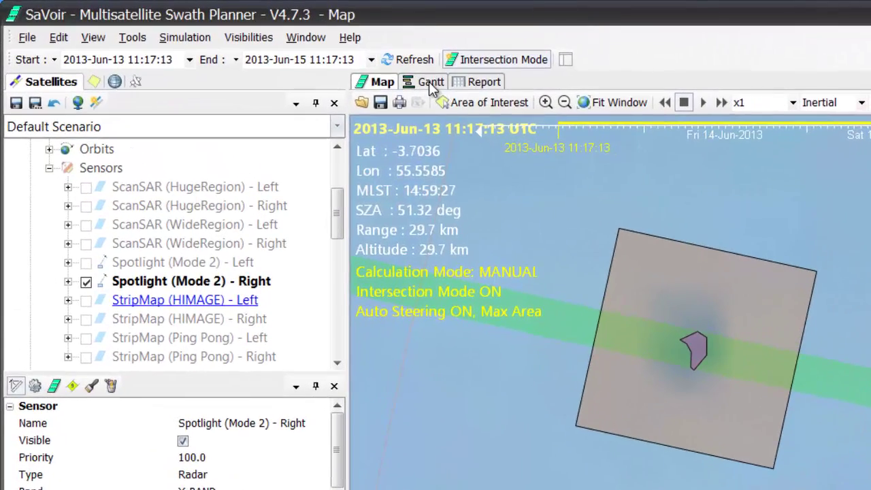
- View the orange spotlight swath on the Gantt chart and check its acquisition times and duration in its details
click(430, 83)
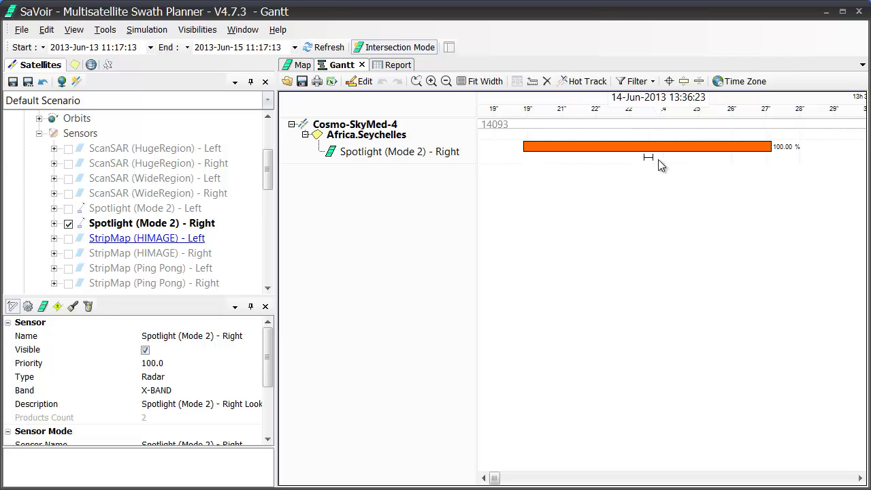
double_click(598, 146)
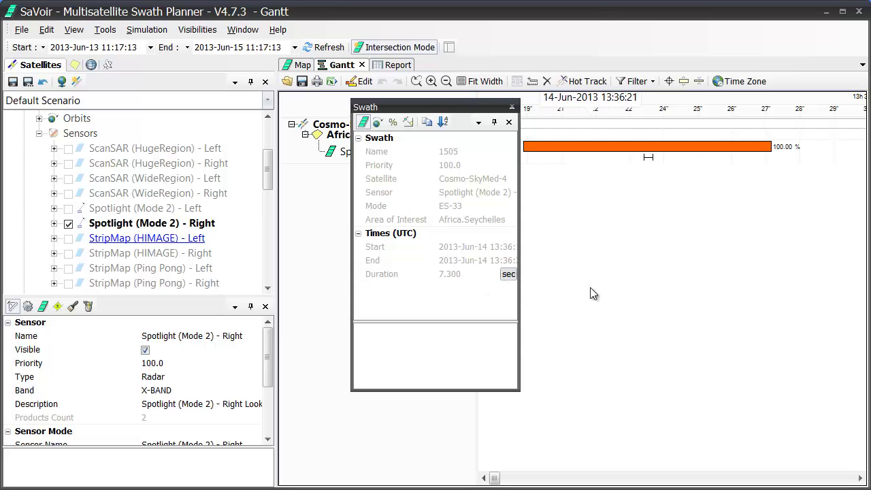
click(512, 109)
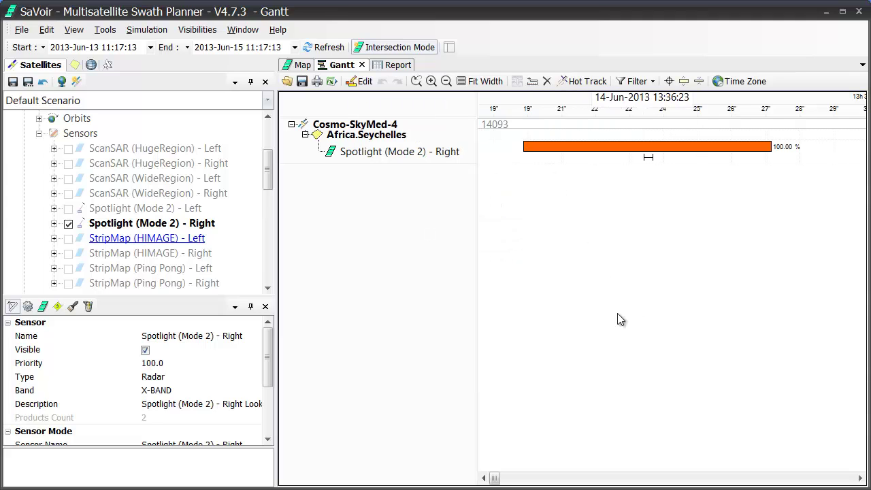
- Return to the map and enable all the Seychelles islands as areas of interest, with the map centred on them
click(297, 66)
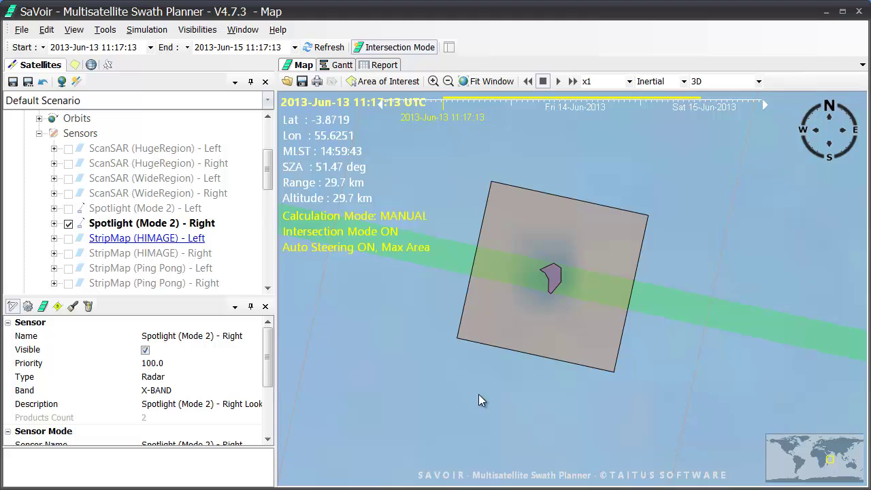
click(75, 66)
click(111, 120)
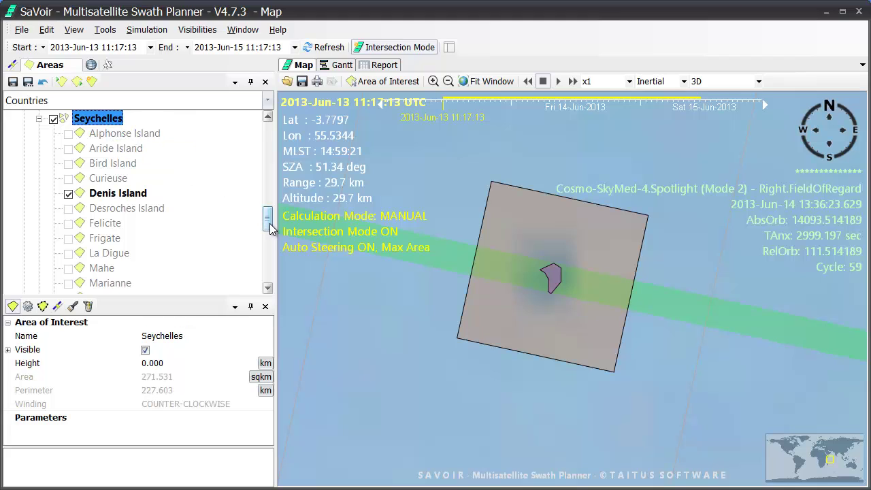
mouse_move(268, 225)
mouse_down()
mouse_move(267, 211)
mouse_move(270, 222)
mouse_up()
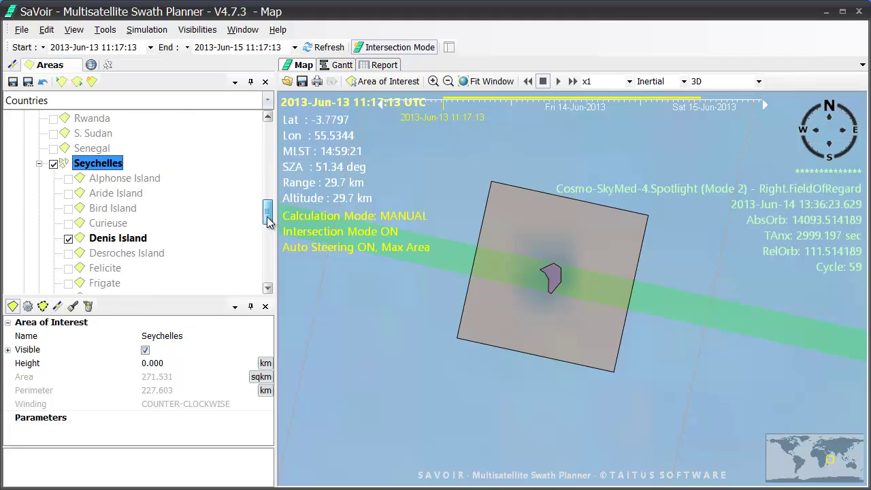
double_click(106, 168)
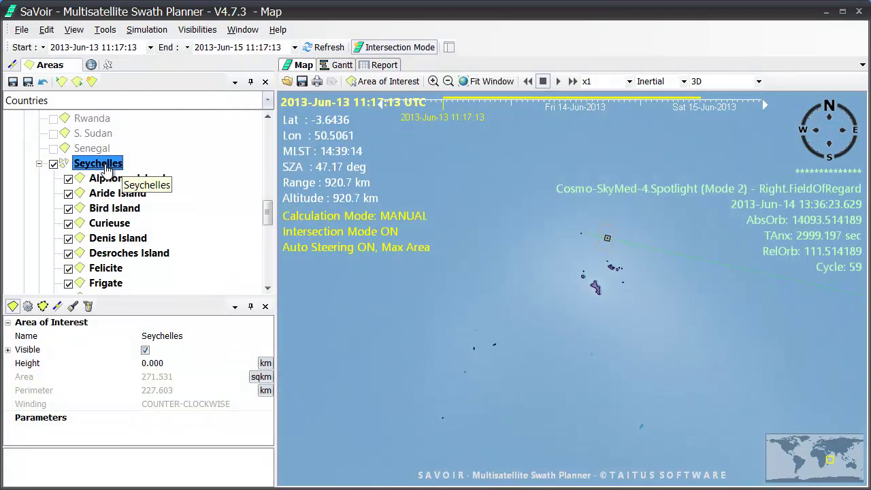
click(605, 354)
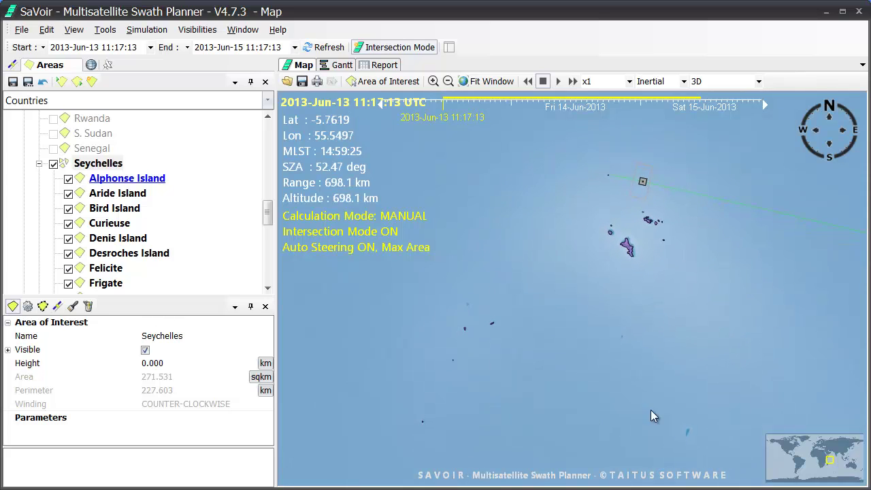
scroll(702, 349, up, 2)
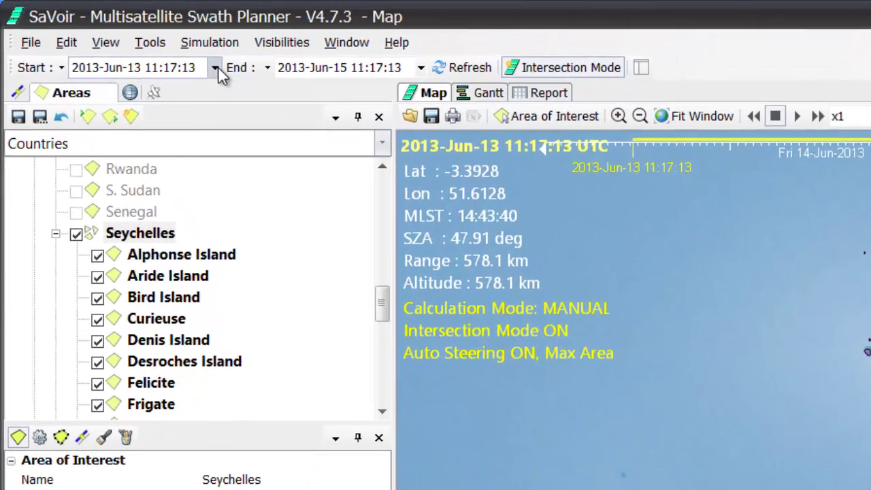
- Set the simulation period from 1 May to 30 June 2013 and recompute the swaths, accepting the long computation
click(216, 67)
click(99, 93)
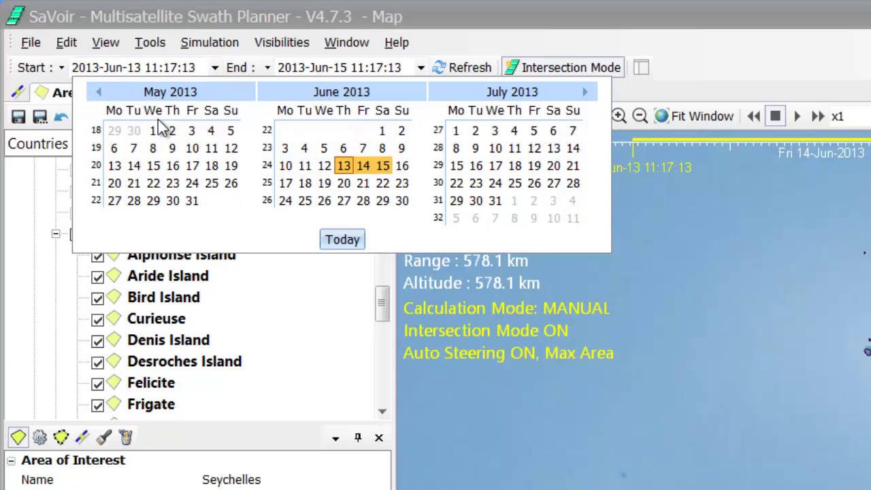
drag(155, 134, 400, 206)
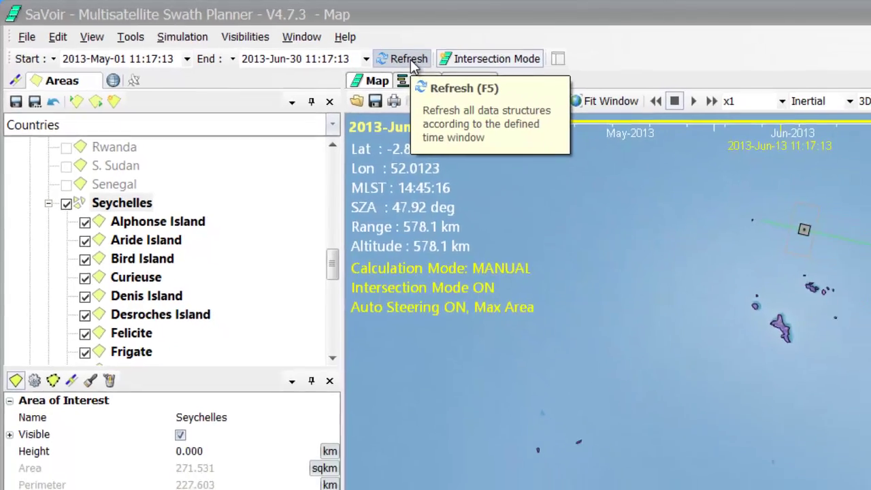
click(469, 68)
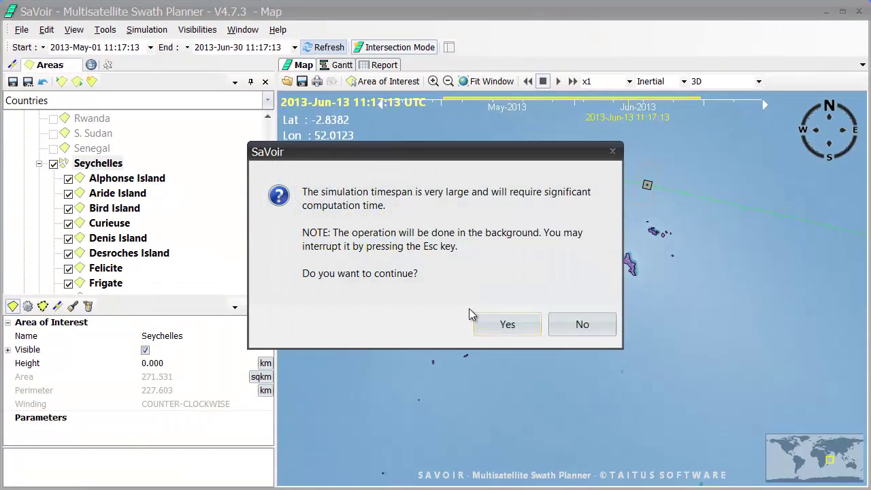
click(503, 327)
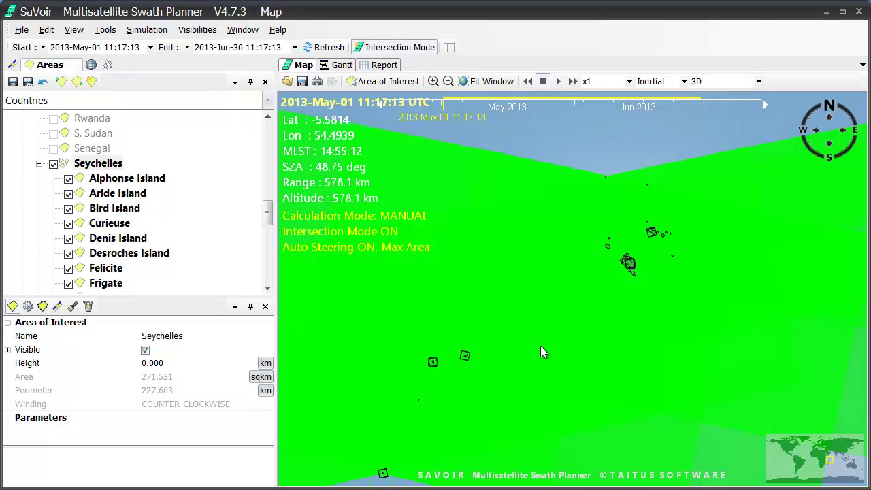
- Hide the Field of Regard swaths and inspect the coverage of the remaining spotlight swaths across the Seychelles islands
mouse_move(540, 346)
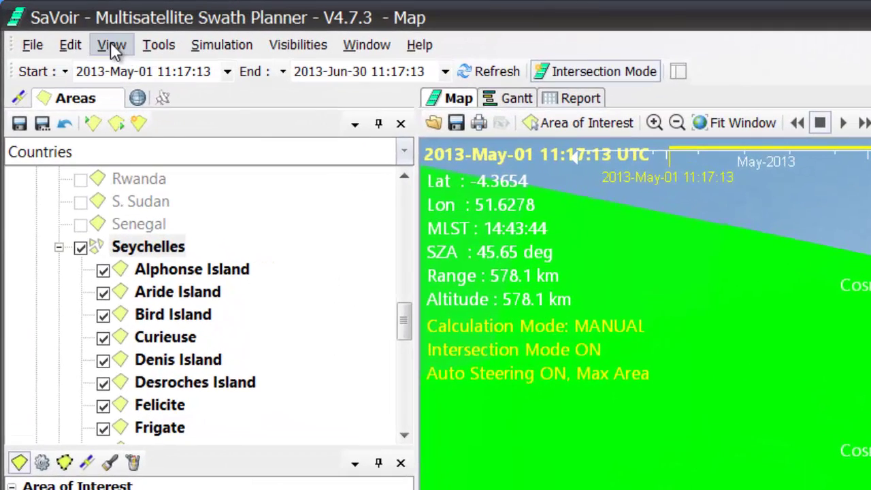
click(112, 49)
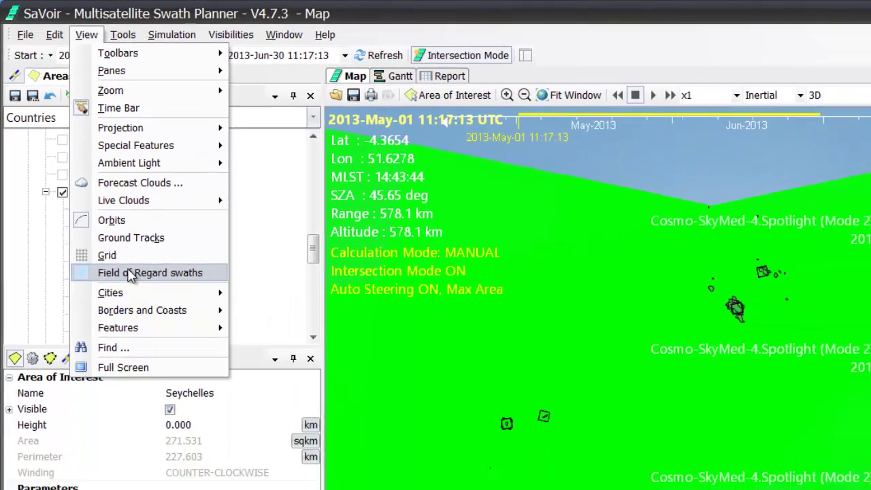
click(170, 353)
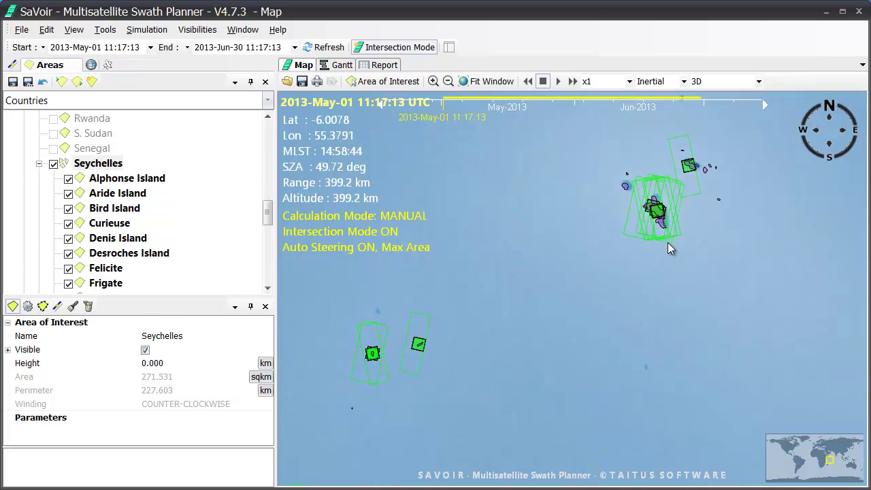
scroll(715, 307, up, 3)
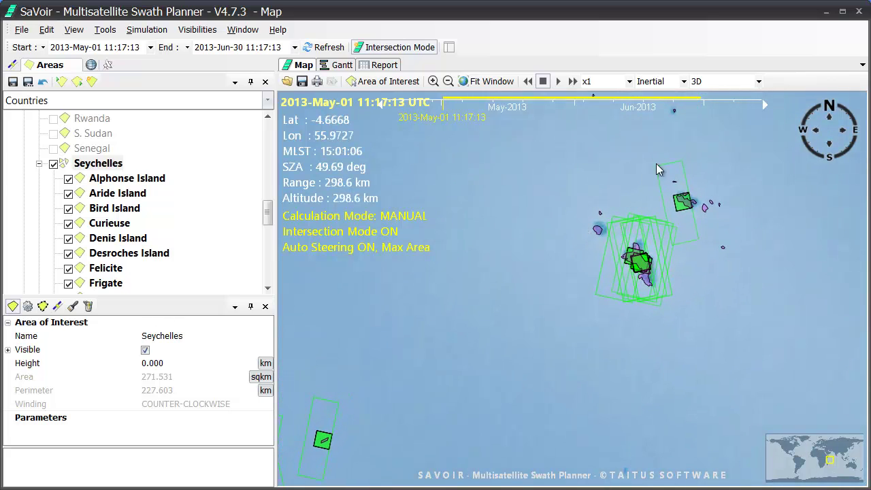
drag(740, 217, 745, 290)
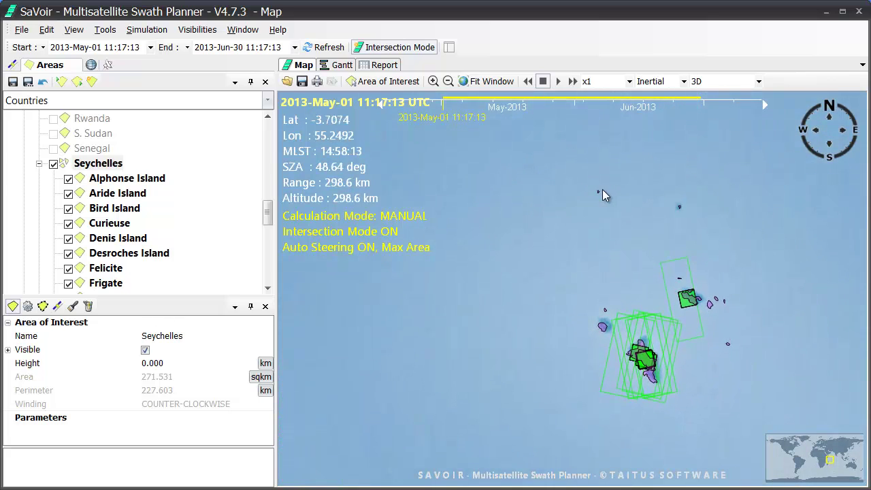
drag(510, 335, 523, 272)
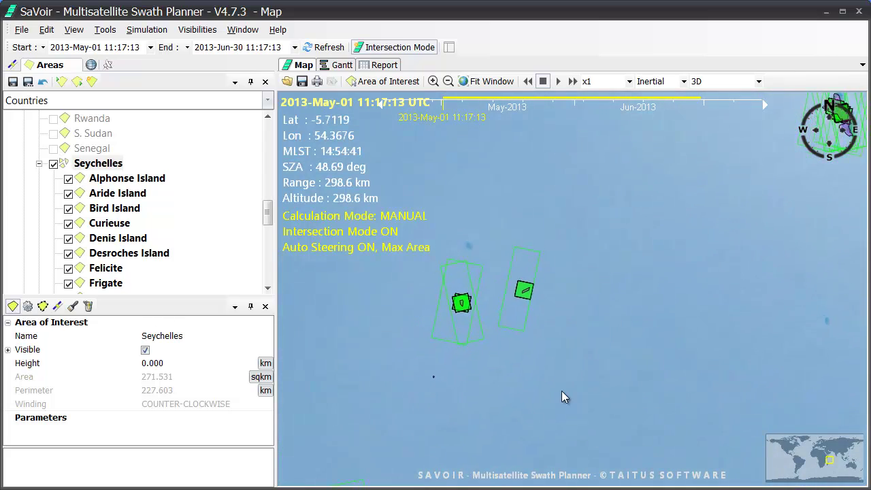
drag(694, 303, 543, 387)
drag(731, 329, 632, 359)
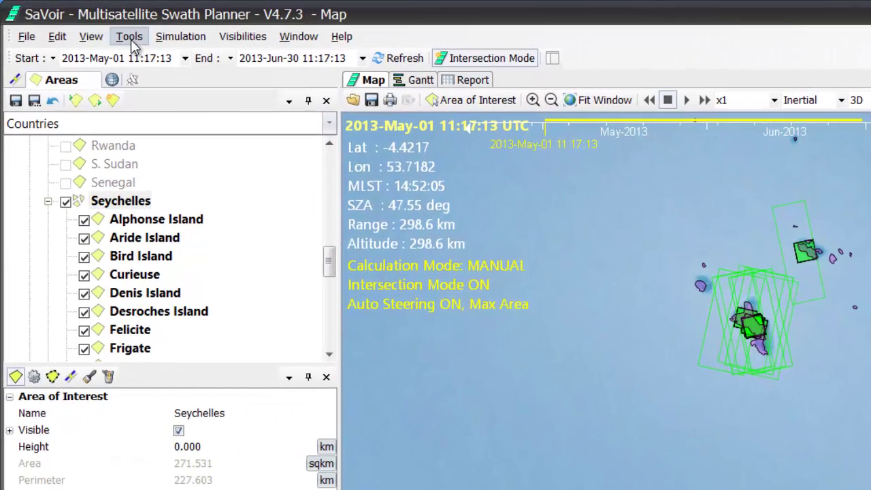
- Set the intersection optimization to OPTIMIZE ALL and enable its Two Step option
click(130, 37)
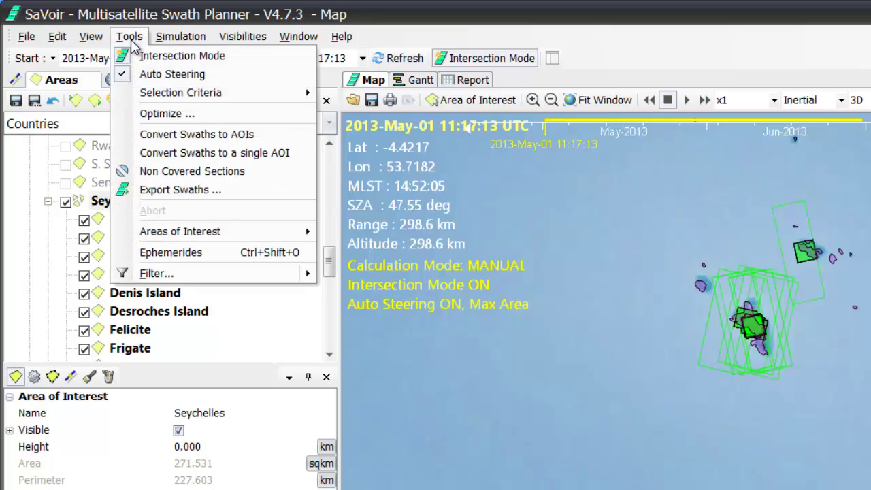
click(163, 113)
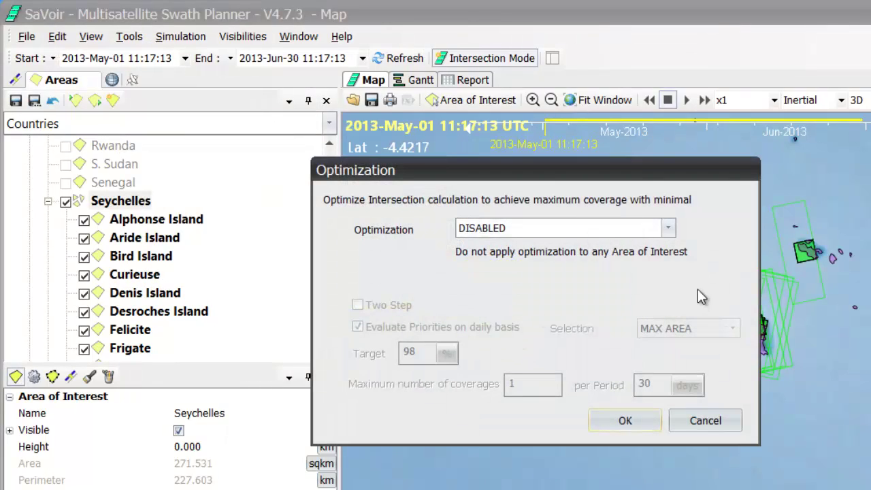
click(670, 230)
click(512, 270)
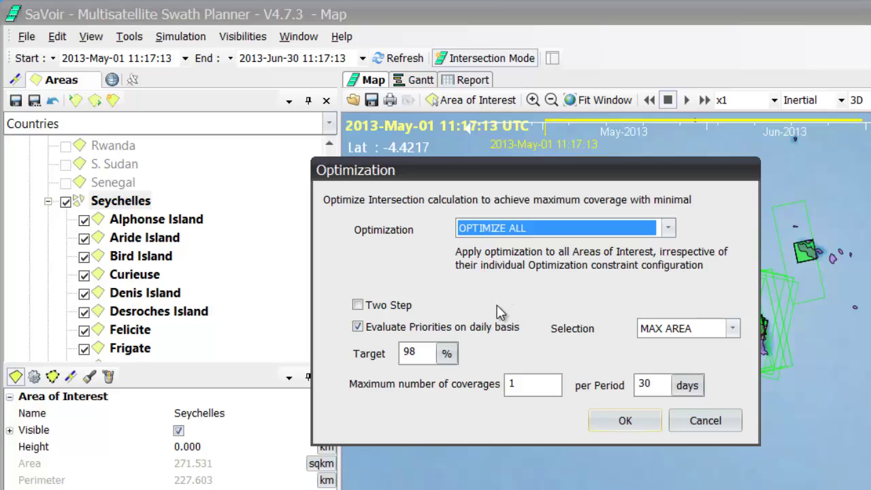
click(359, 307)
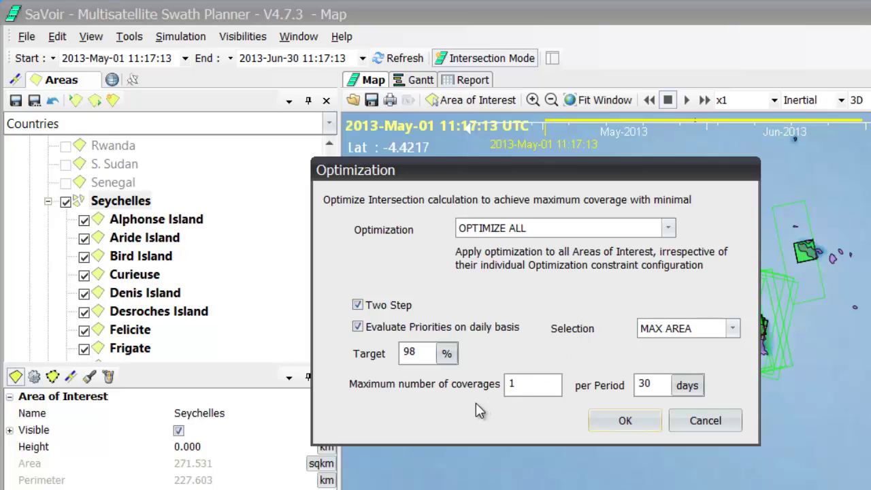
- Set the optimization target to 100 % and the coverage period to 90 days, and apply the settings
double_click(409, 352)
text(100)
click(512, 393)
drag(655, 385, 630, 388)
text(90)
click(646, 423)
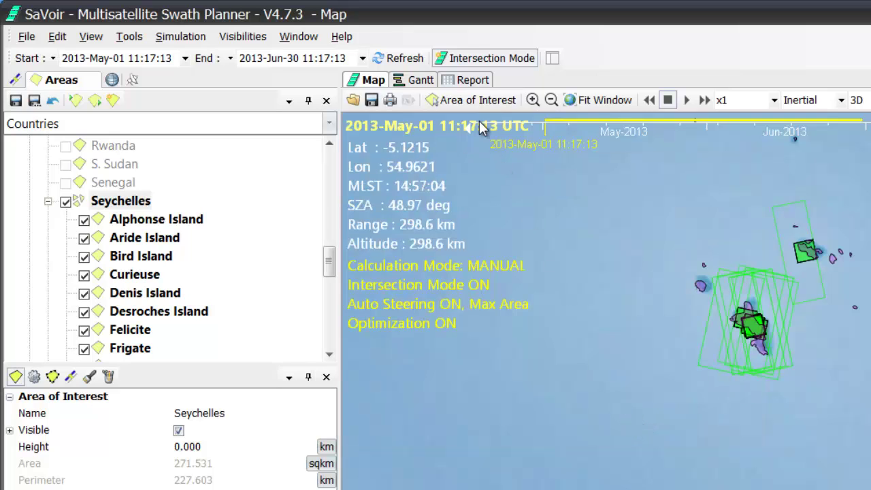
- Recompute the swaths with the optimization applied and inspect the spotlight coverage of the Seychelles islands on the map
click(415, 57)
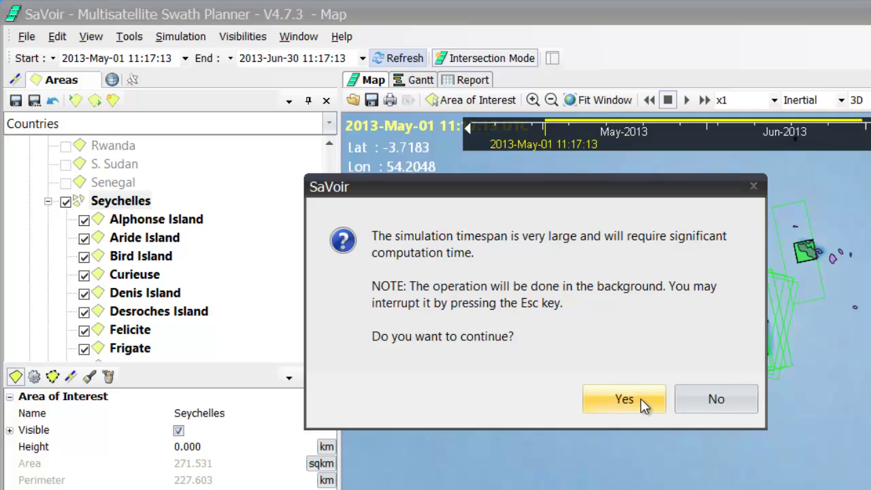
click(640, 398)
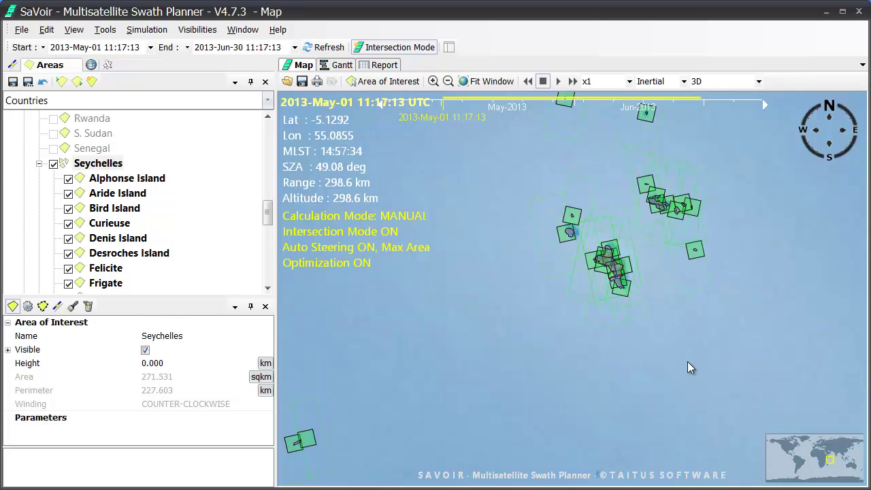
drag(690, 365, 700, 423)
drag(618, 418, 599, 403)
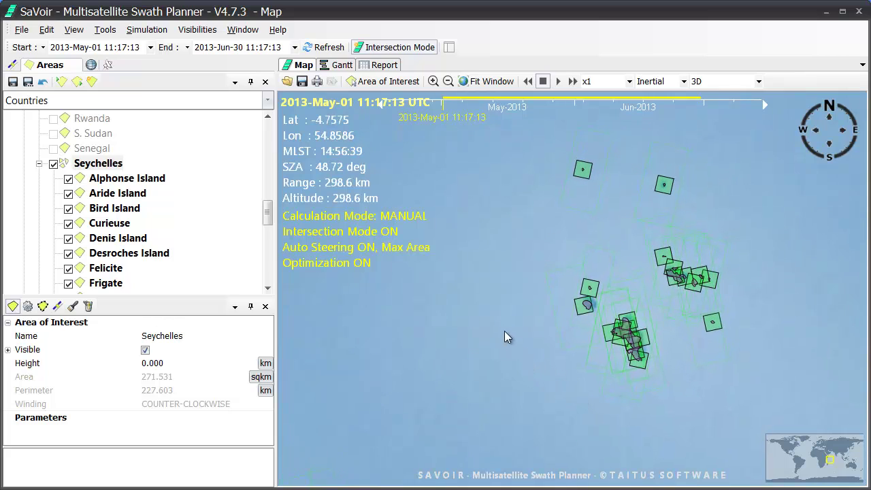
- Show the whole period on the Gantt chart and add the cumulative % Cover graph for the spotlight sensor
click(340, 64)
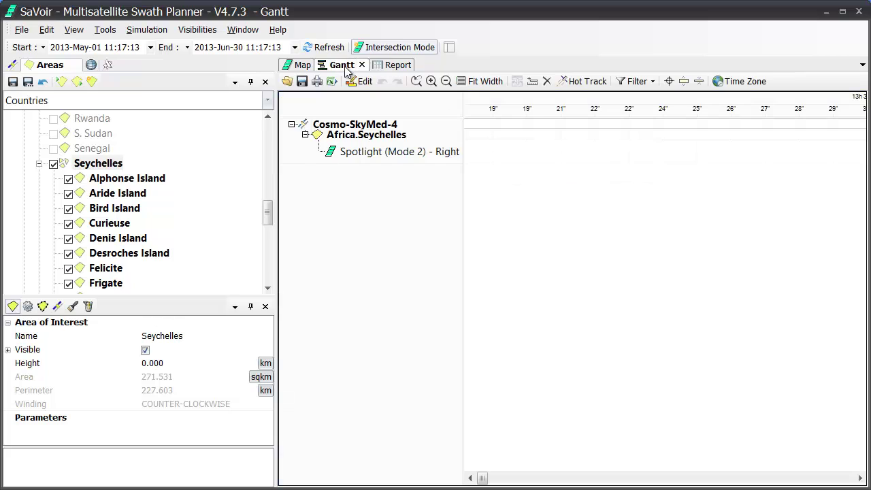
click(483, 83)
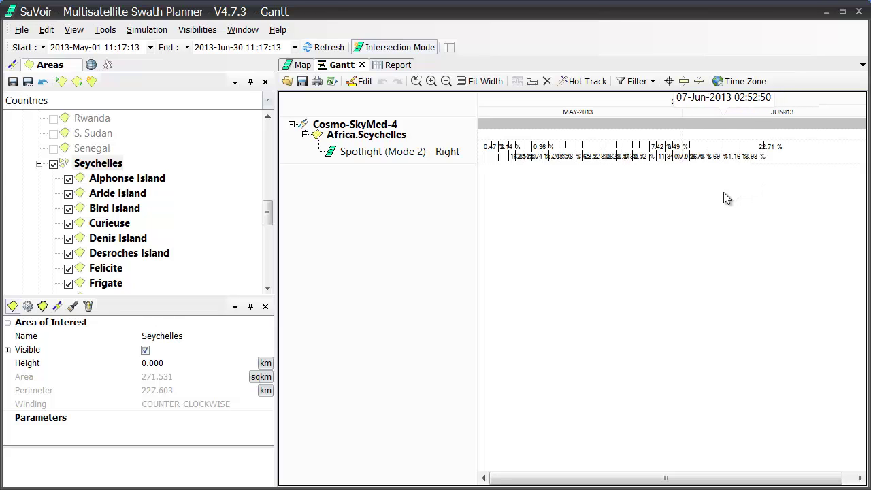
right_click(403, 155)
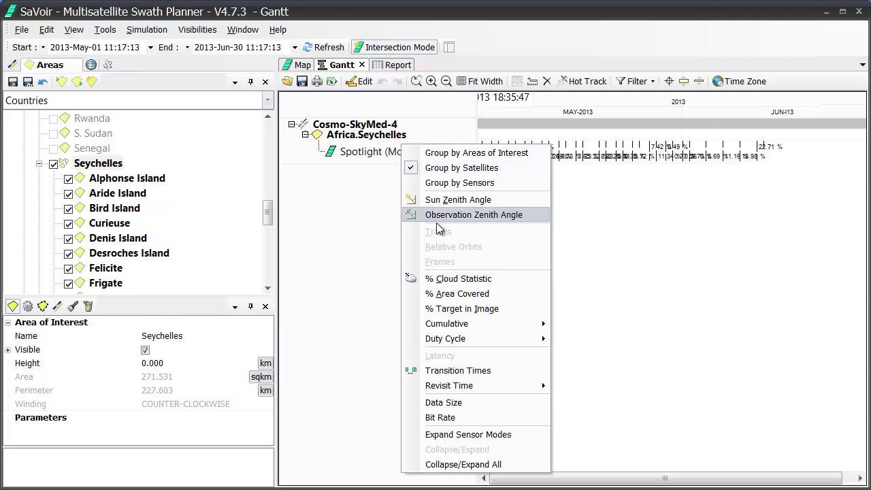
mouse_move(466, 325)
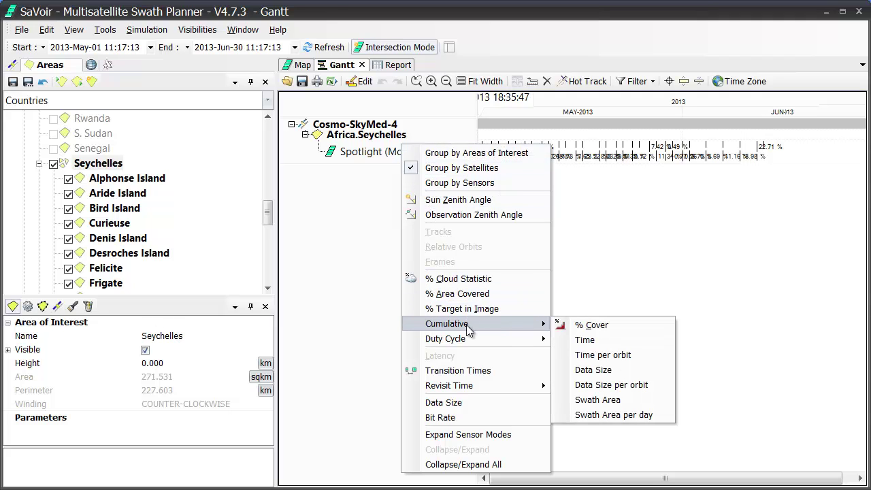
click(579, 321)
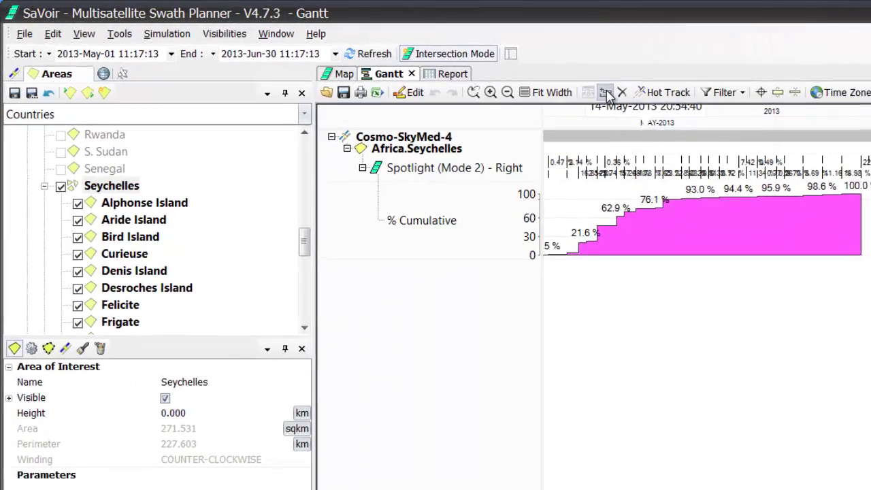
- Measure on the Gantt chart the time from the first acquisition to the point where cumulative coverage reaches 100 %
click(606, 93)
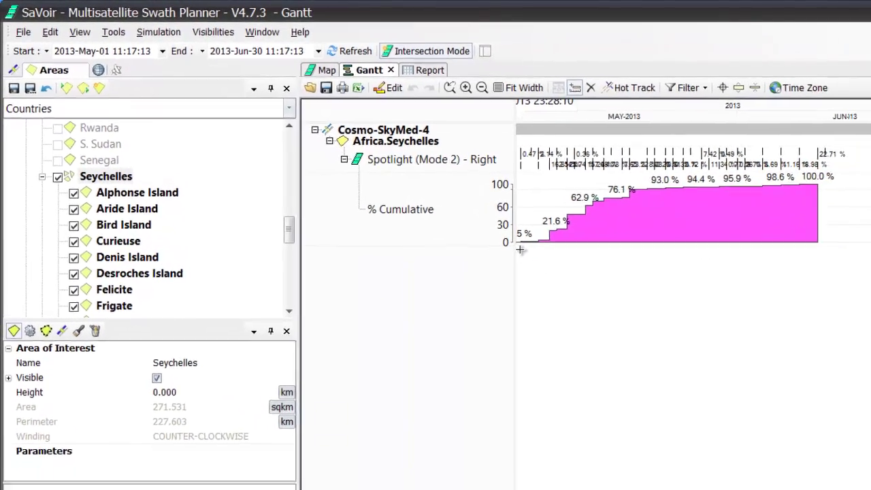
drag(565, 271, 580, 270)
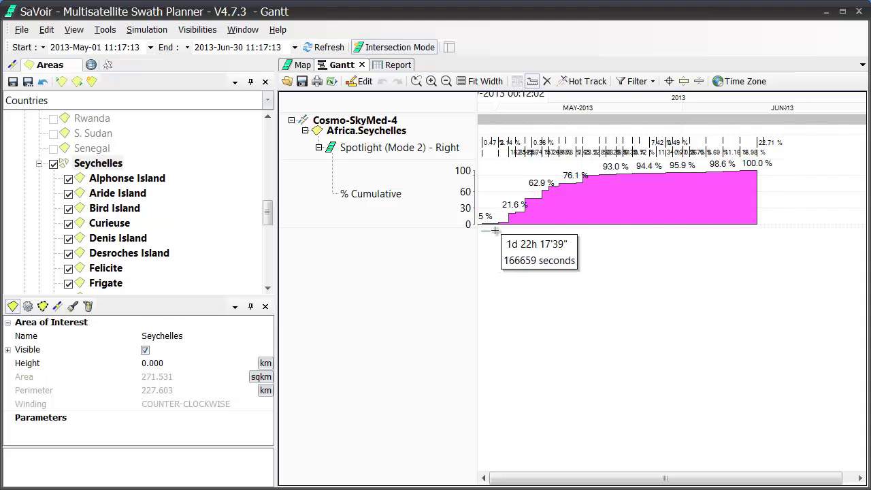
drag(494, 230, 759, 234)
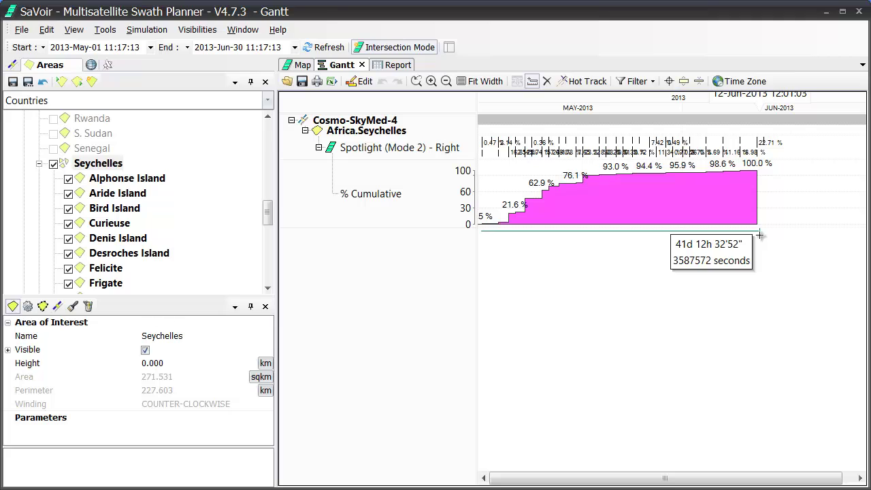
drag(759, 235, 760, 238)
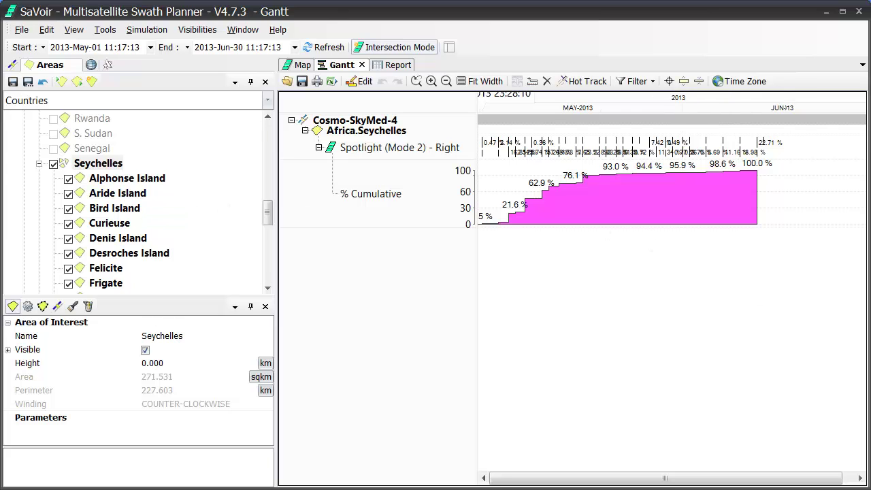
- Enable the Spotlight (Mode 2) - Right sensor of the Cosmo-SkyMed-3 satellite
click(12, 65)
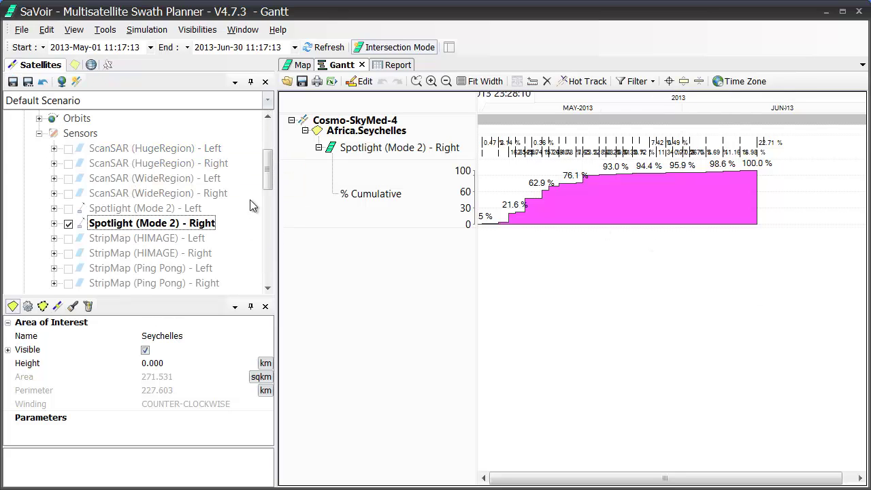
drag(266, 182, 264, 156)
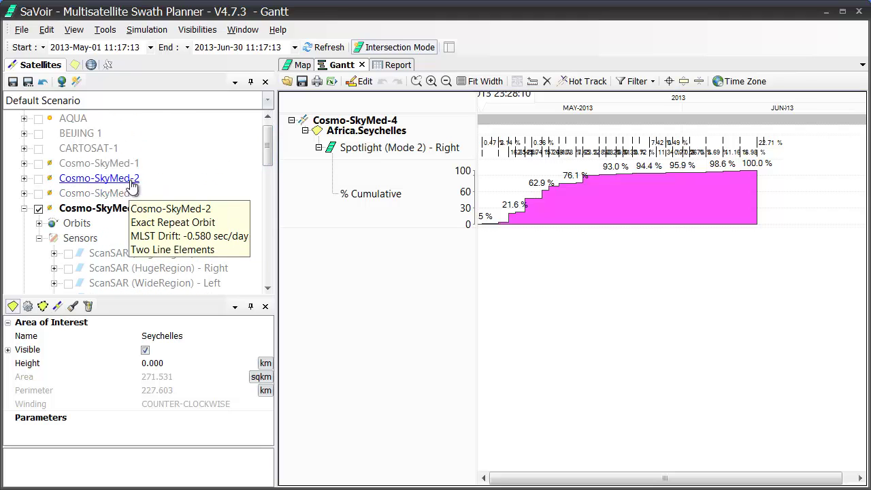
click(25, 194)
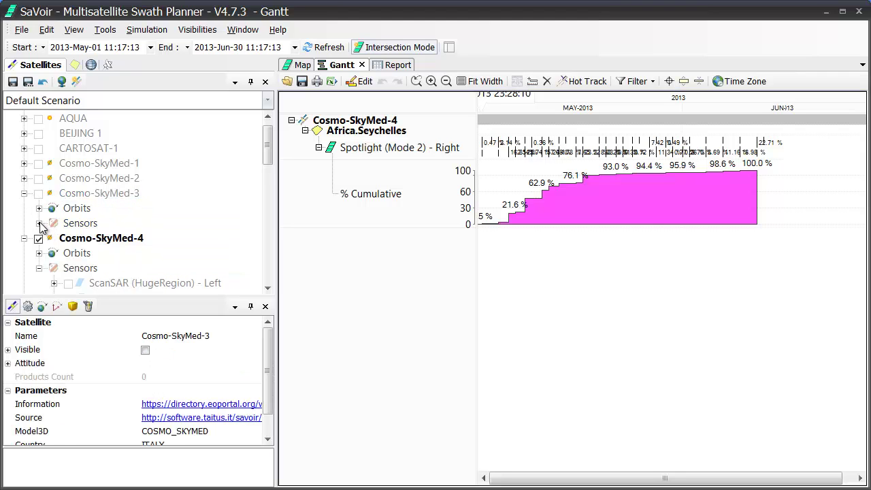
click(39, 223)
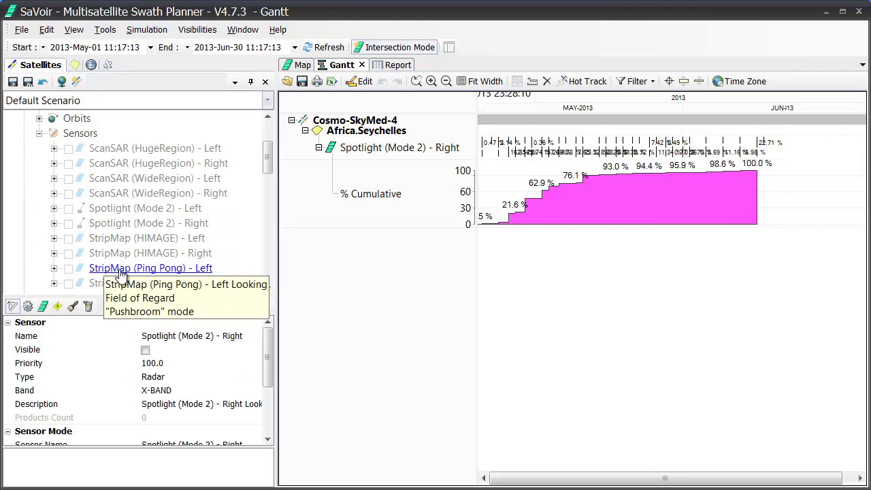
click(68, 224)
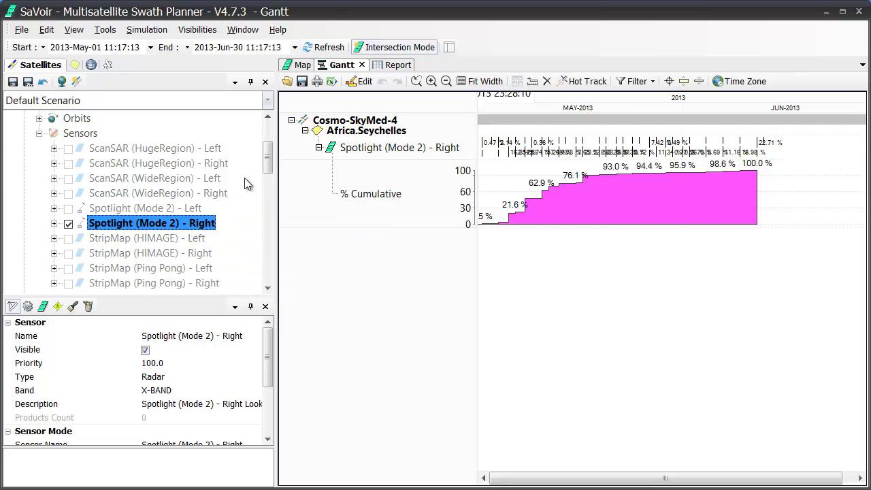
- Enable the Spotlight (Mode 2) - Right sensor of the Cosmo-SkyMed-2 satellite
drag(273, 167, 272, 151)
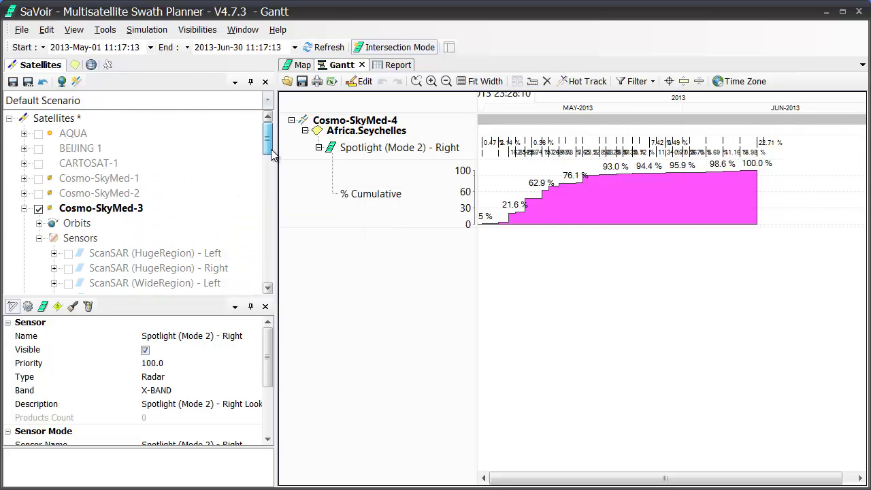
click(115, 193)
click(24, 193)
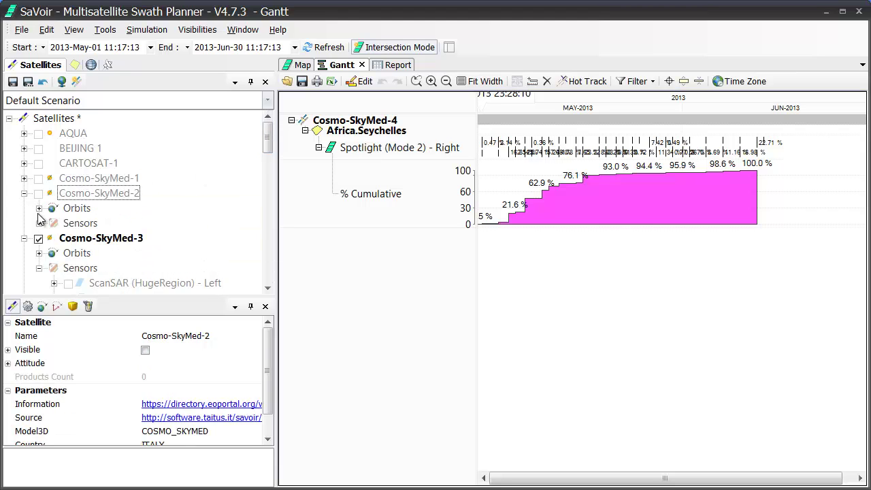
click(38, 224)
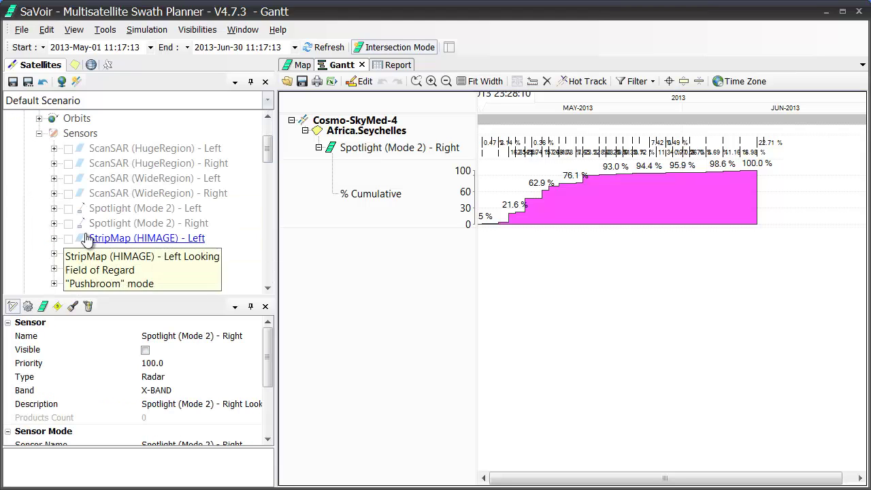
click(68, 223)
- Enable the Spotlight (Mode 2) - Right sensor of the Cosmo-SkyMed-1 satellite
scroll(266, 151, up, 2)
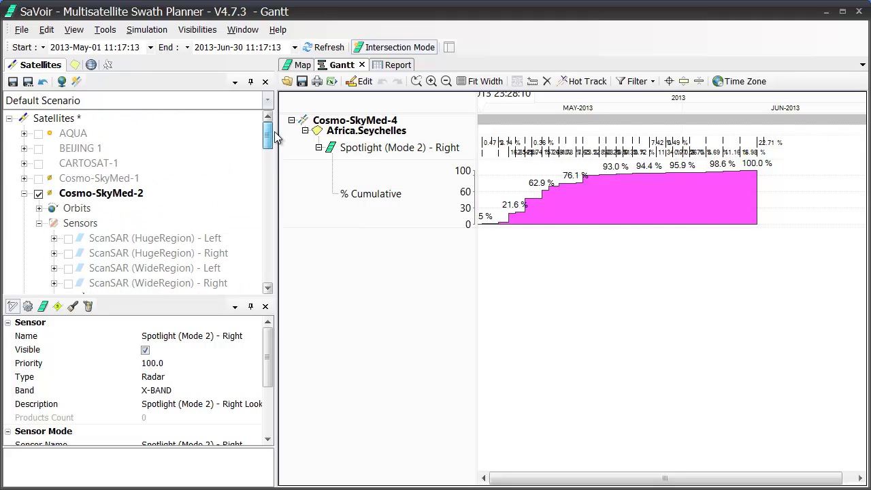
click(74, 179)
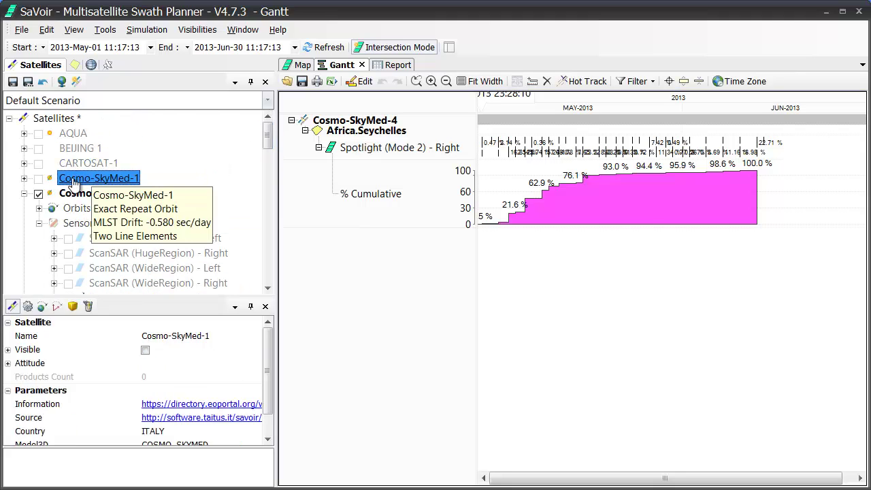
click(24, 178)
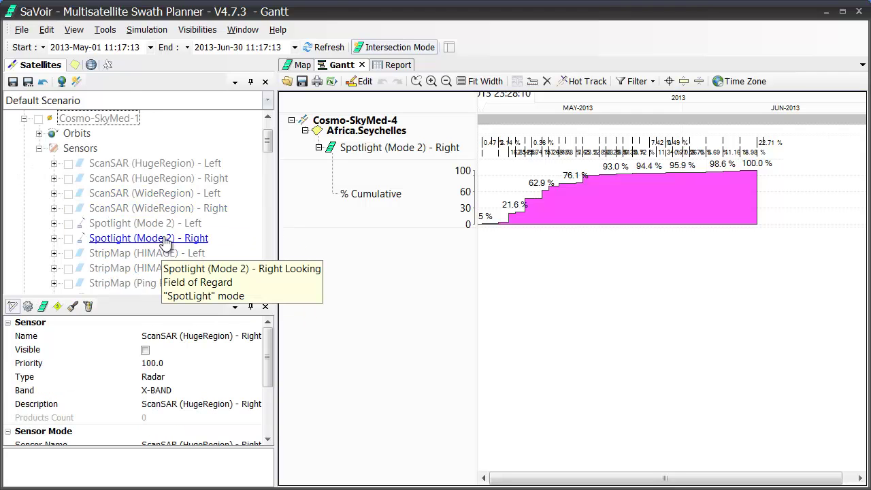
click(165, 240)
click(68, 238)
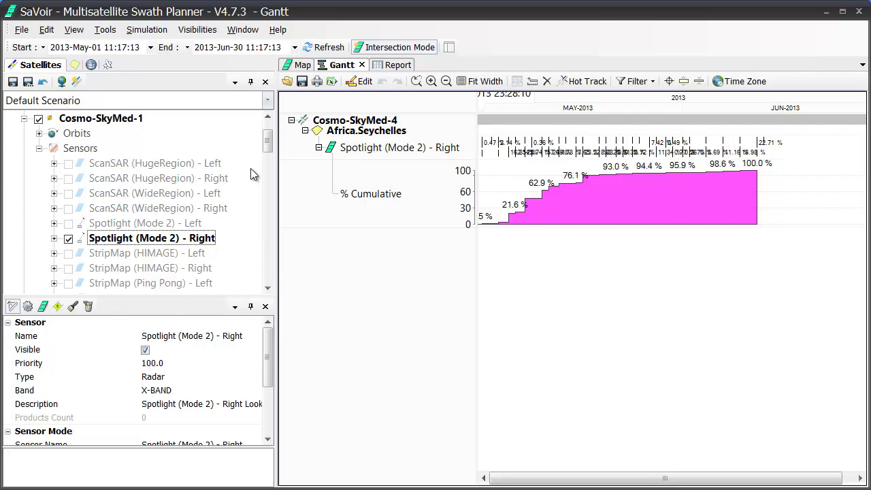
- Recompute the swaths for all four Cosmo-SkyMed satellites and inspect their combined spotlight coverage of the Seychelles islands on the map
drag(266, 148, 270, 139)
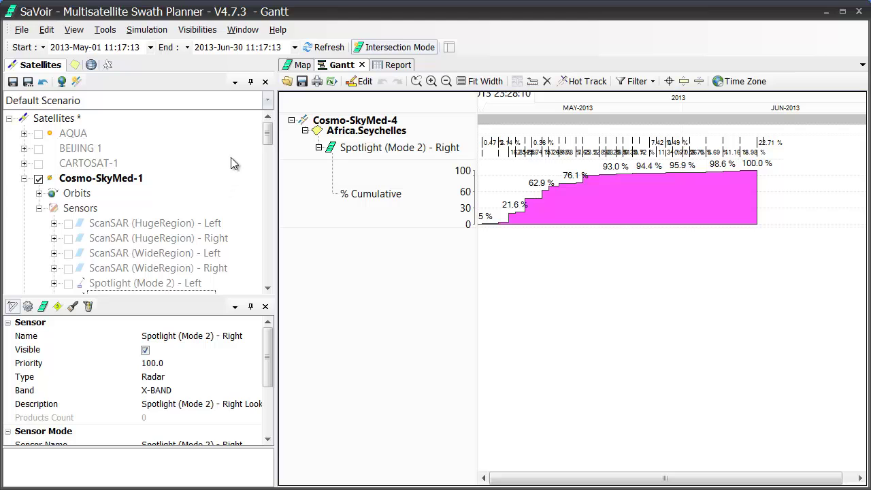
click(303, 66)
click(322, 47)
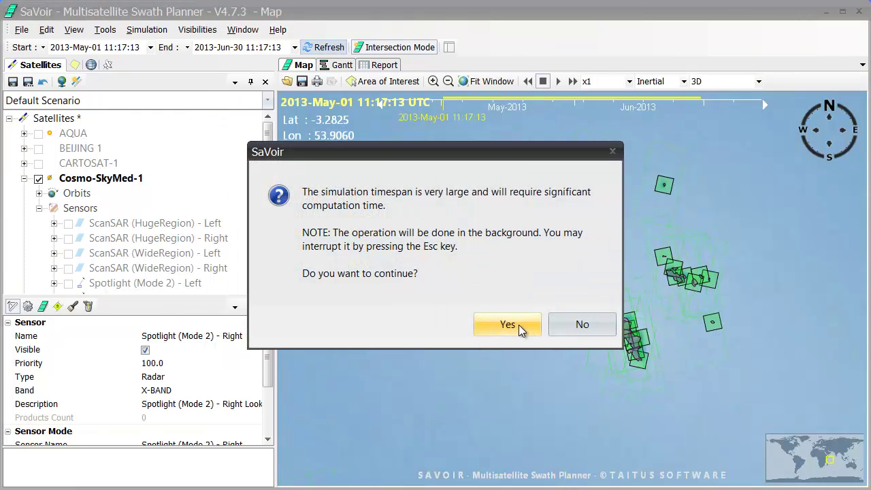
click(523, 328)
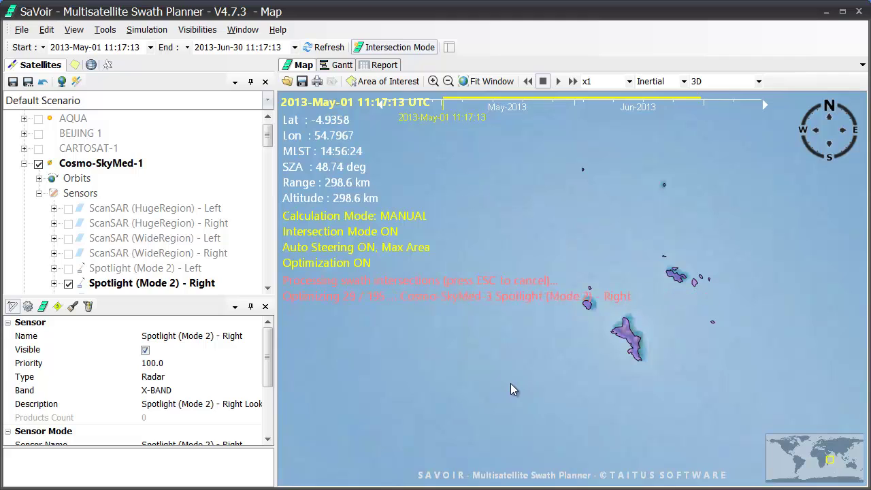
scroll(545, 405, up, 3)
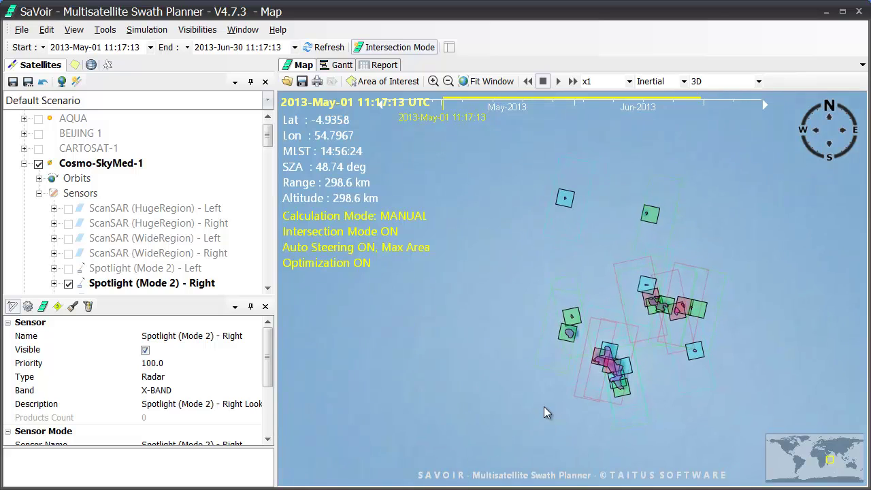
scroll(547, 401, down, 3)
drag(526, 415, 586, 347)
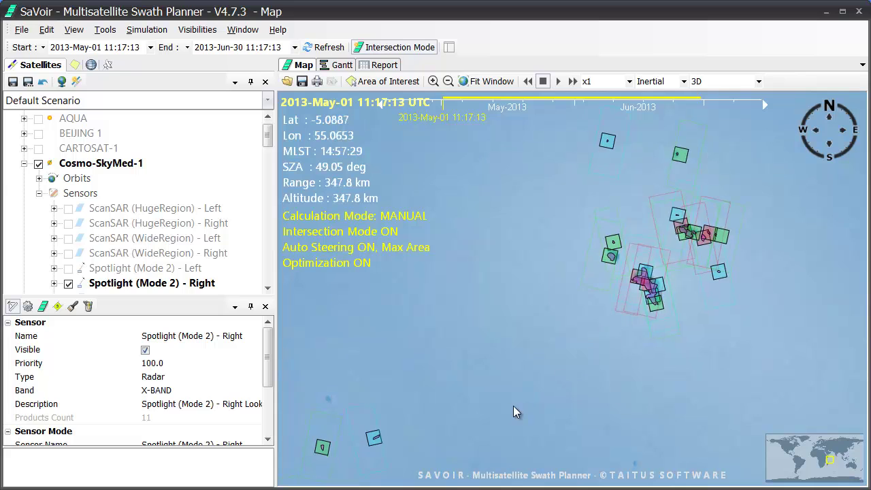
drag(513, 410, 503, 426)
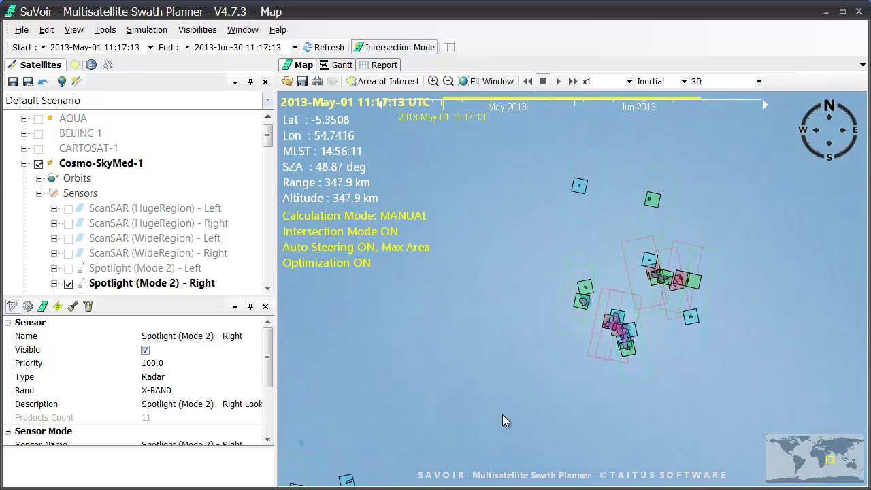
- Group the Gantt chart by areas of interest and add the cumulative % Cover graph for Africa.Seychelles
click(342, 64)
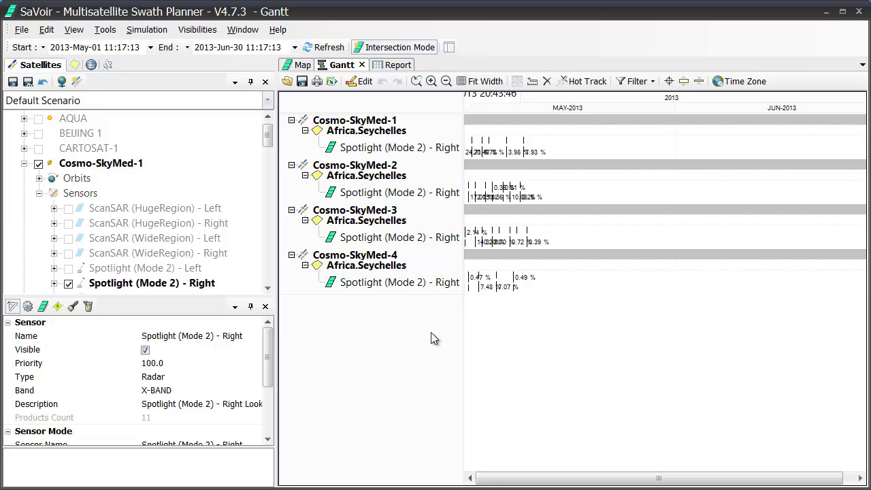
right_click(373, 151)
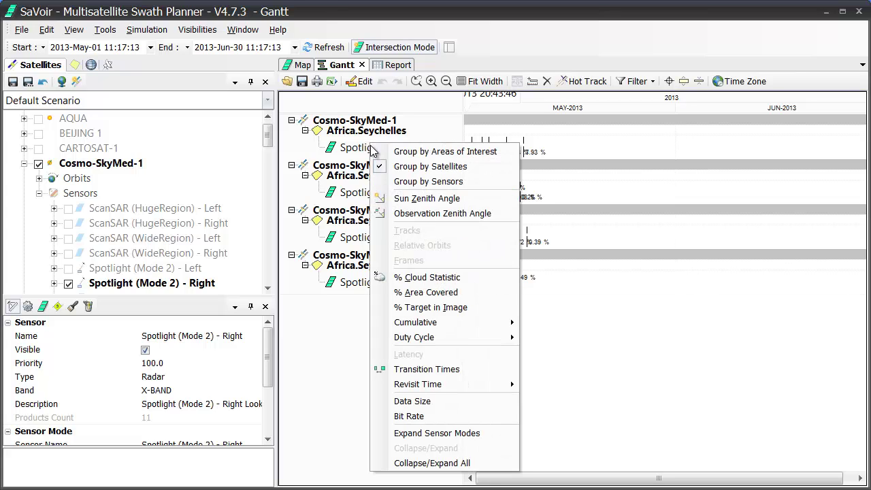
click(392, 152)
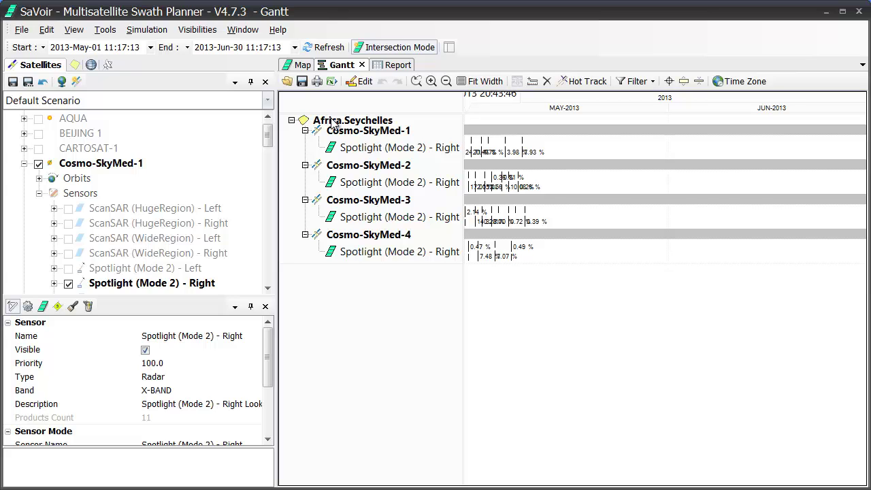
right_click(363, 123)
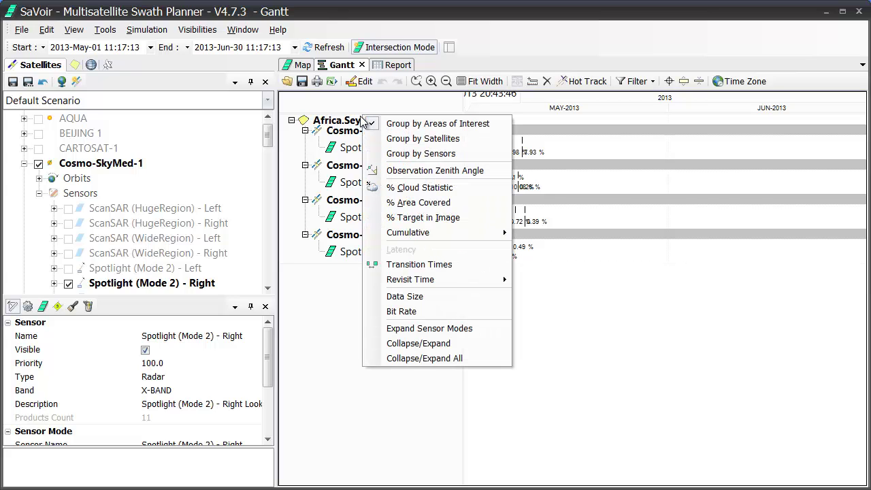
mouse_move(422, 233)
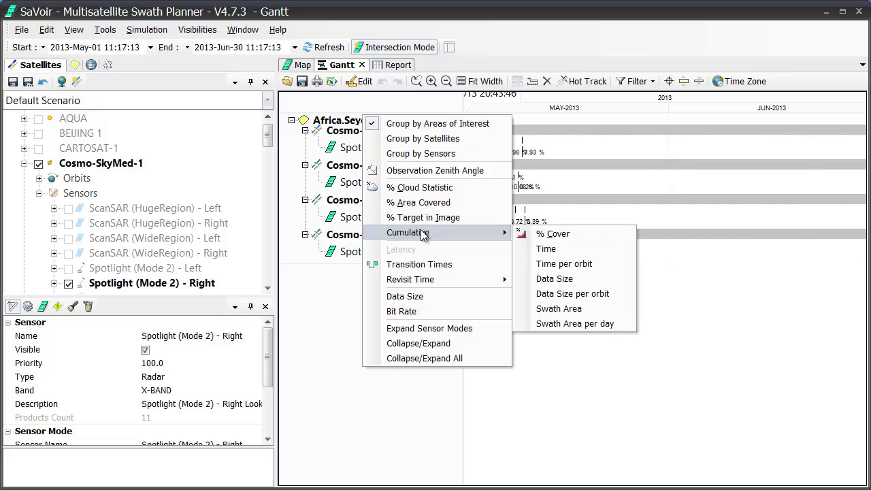
click(551, 234)
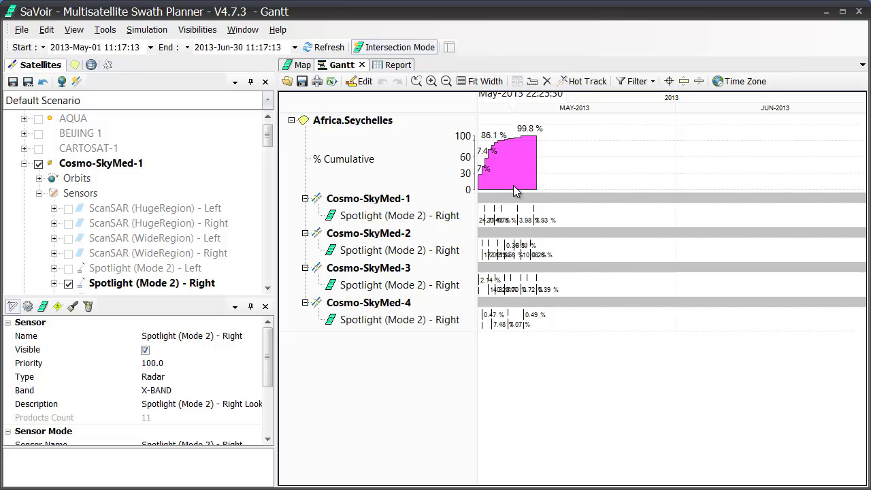
- Measure on the Gantt chart the time from the start to the end of the four-satellite cumulative coverage graph
click(533, 81)
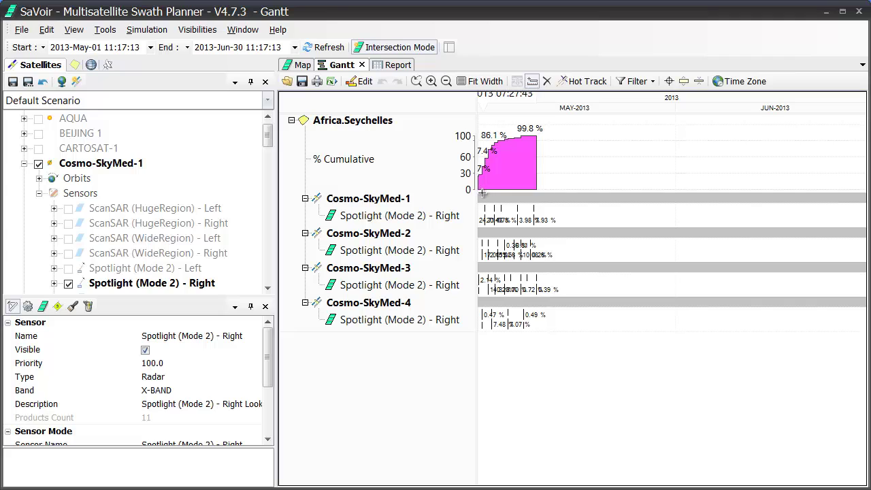
drag(479, 192, 537, 180)
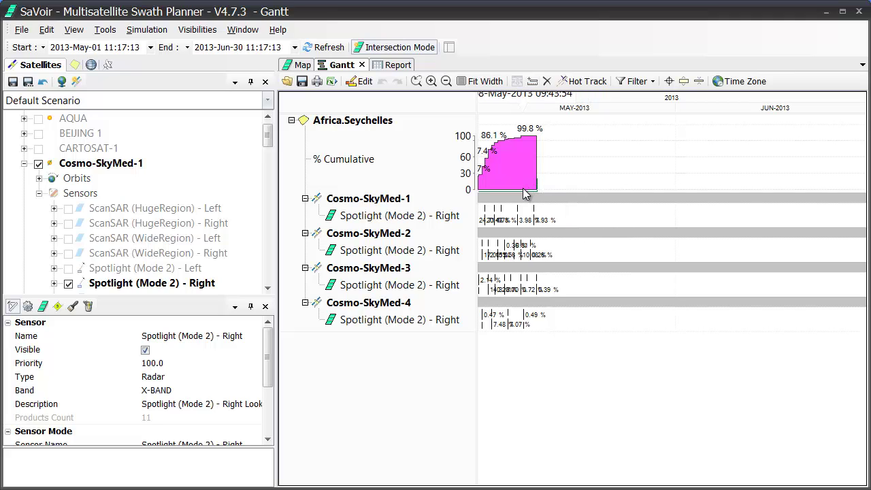